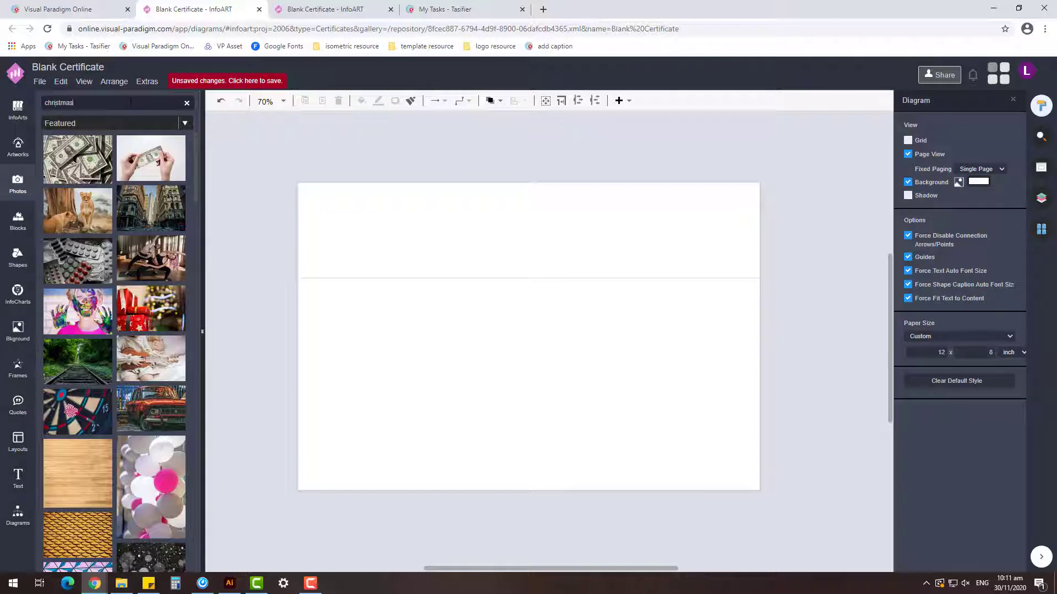
Search the photo library for "christmas" and look through the matching photos.
key("Return")
scroll(91, 279, "down", 5)
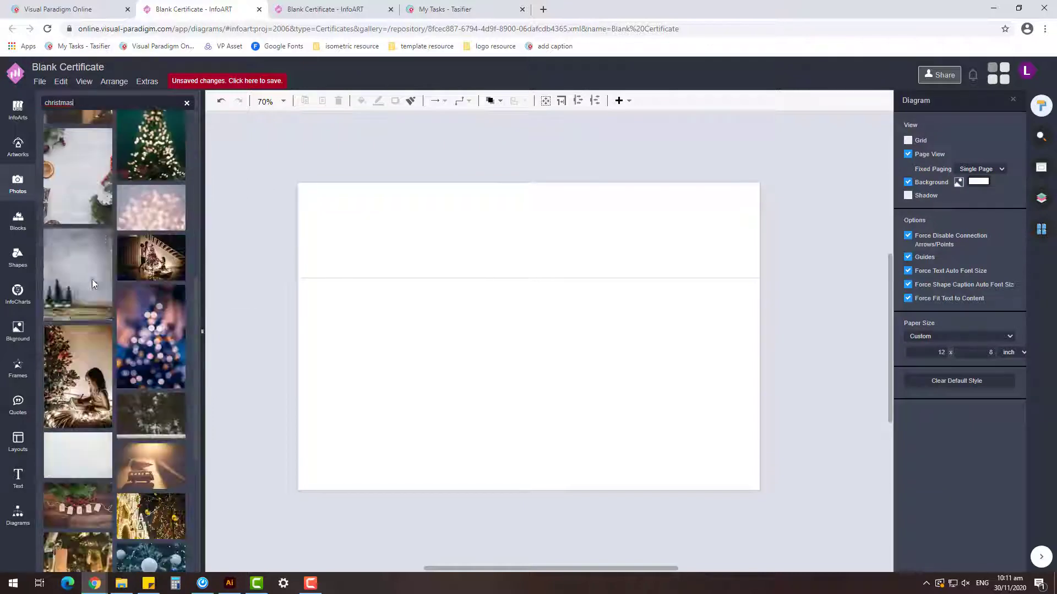
scroll(173, 341, "down", 3)
left_click_drag(151, 363, 404, 221)
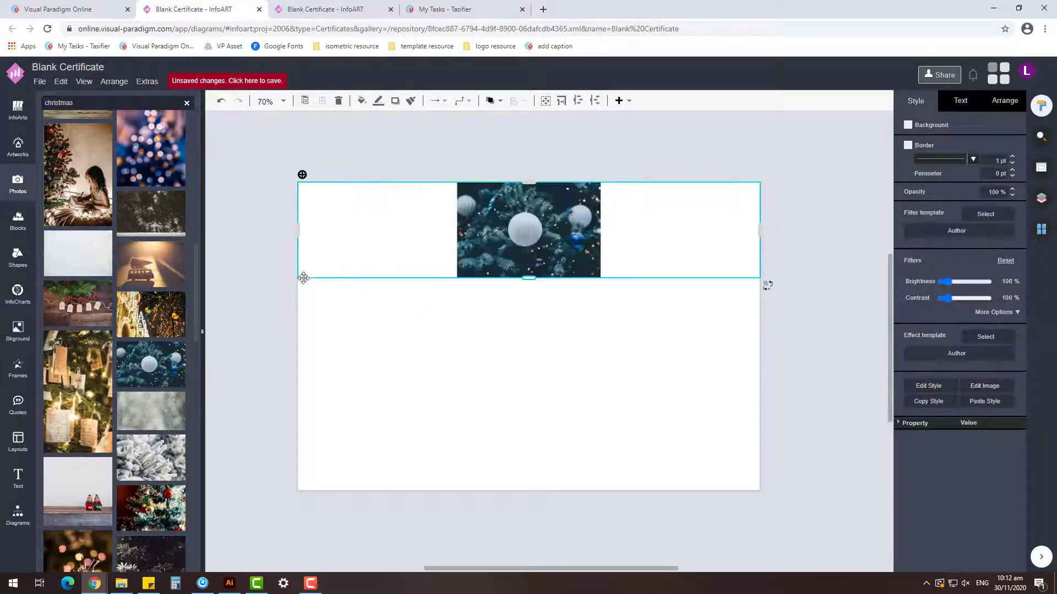
key("ctrl+z")
left_click_drag(154, 368, 528, 264)
left_click(1001, 100)
key("ctrl+z")
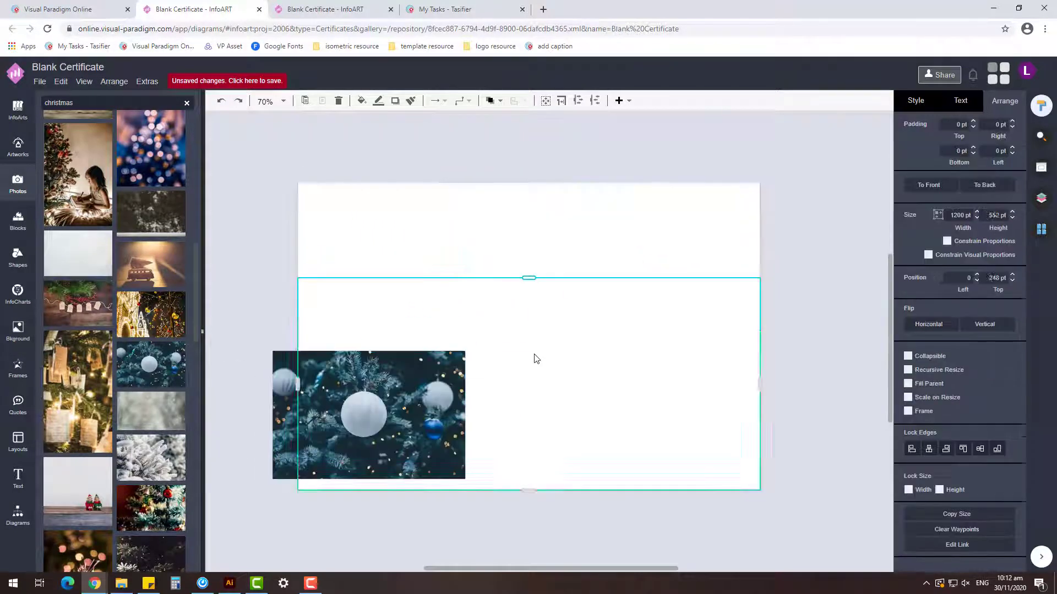
left_click_drag(335, 389, 289, 288)
left_click(814, 333)
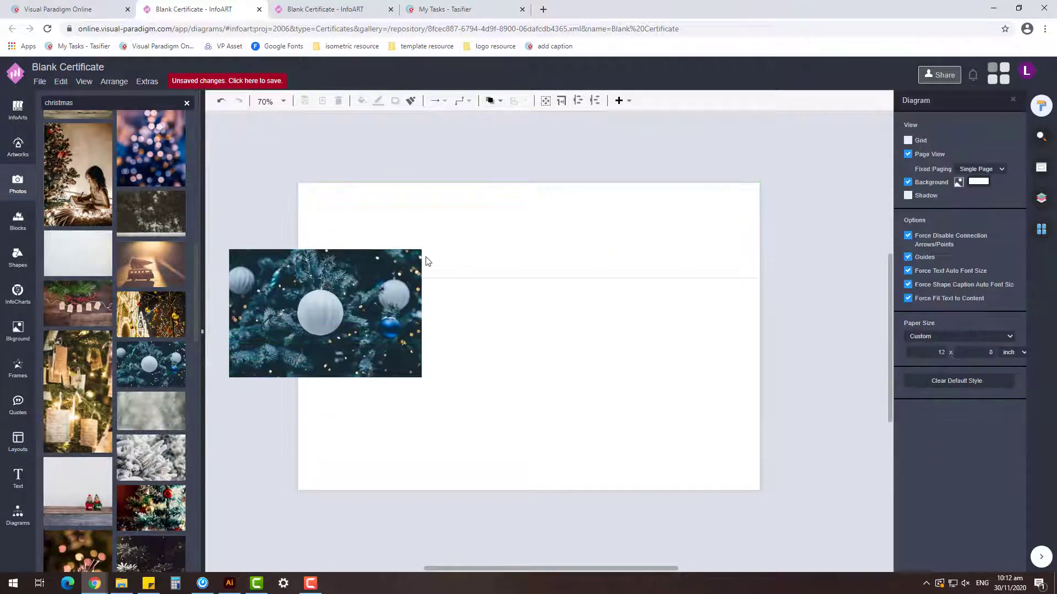
Undo the blue bauble photo placement and the two-part frame layout to leave a blank page.
key("ctrl+z")
key("ctrl+z")
key("ctrl+z")
left_click_drag(157, 346, 324, 265)
key("ctrl+z")
scroll(142, 370, "down", 8)
scroll(141, 352, "down", 4)
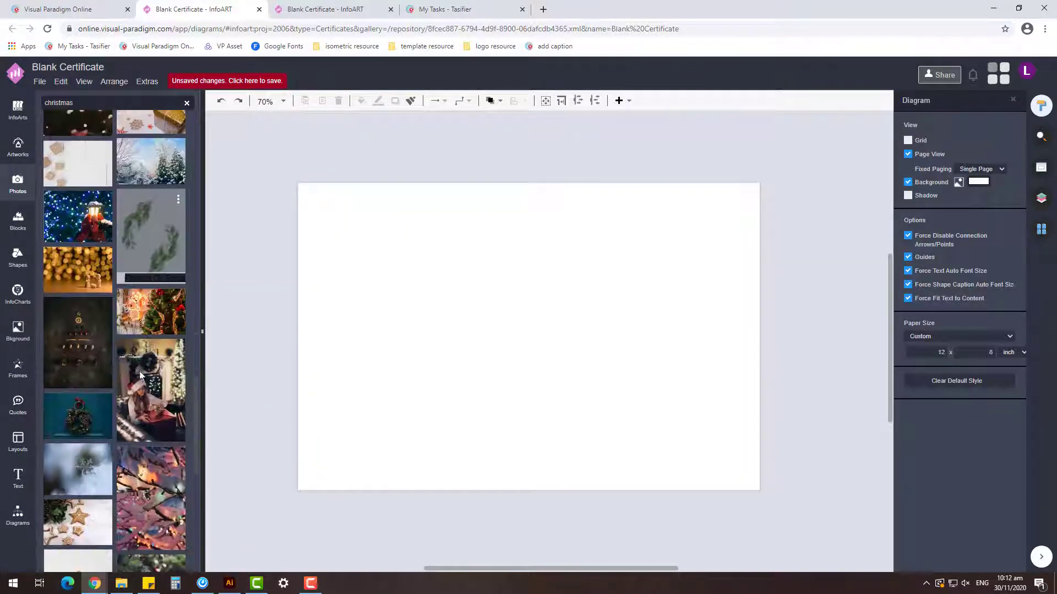
scroll(99, 298, "down", 3)
left_click_drag(138, 369, 261, 266)
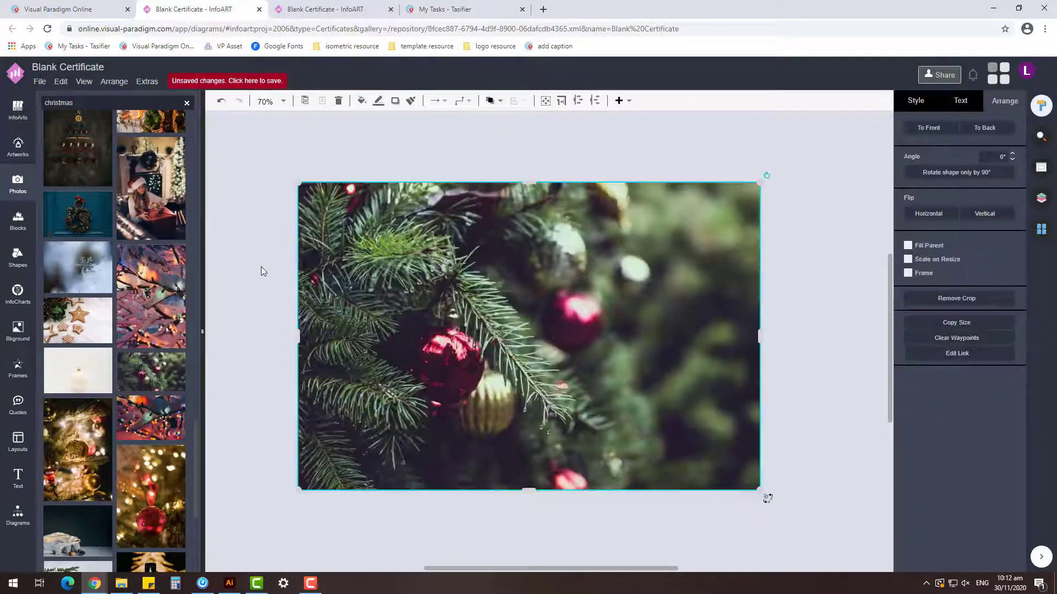
key("ctrl+z")
scroll(157, 410, "down", 10)
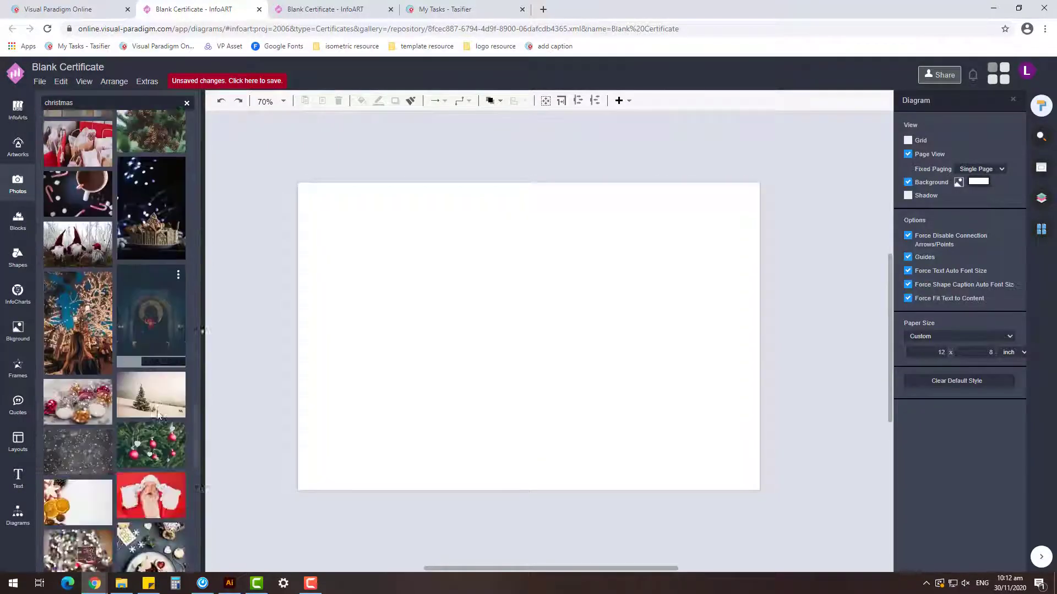
left_click_drag(151, 511, 297, 319)
key("ctrl+z")
Fill the whole page with the Christmas tree photo showing a bell and red and gold baubles.
scroll(164, 377, "down", 10)
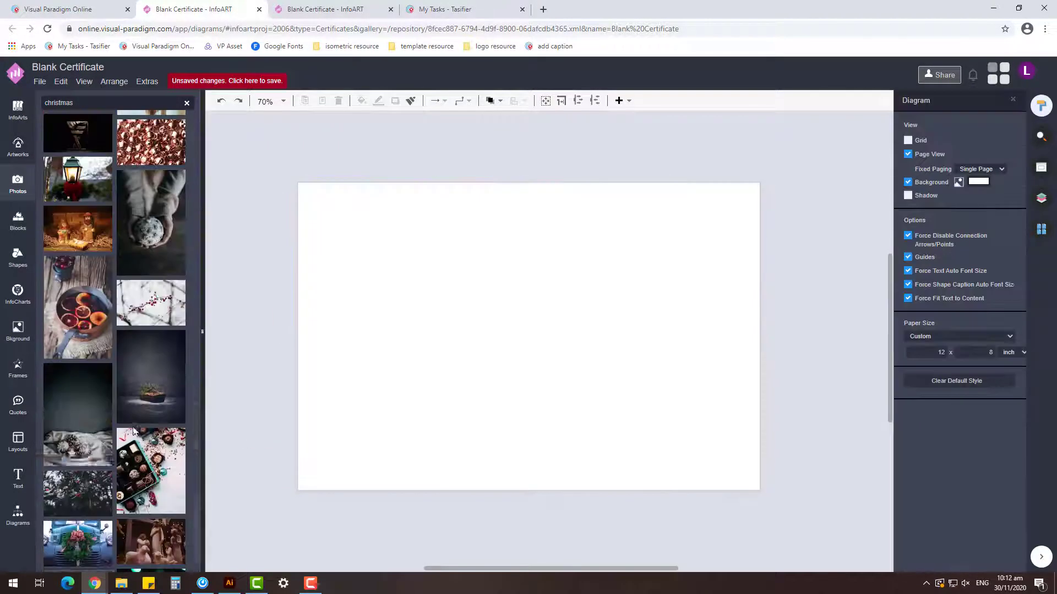
scroll(164, 378, "down", 10)
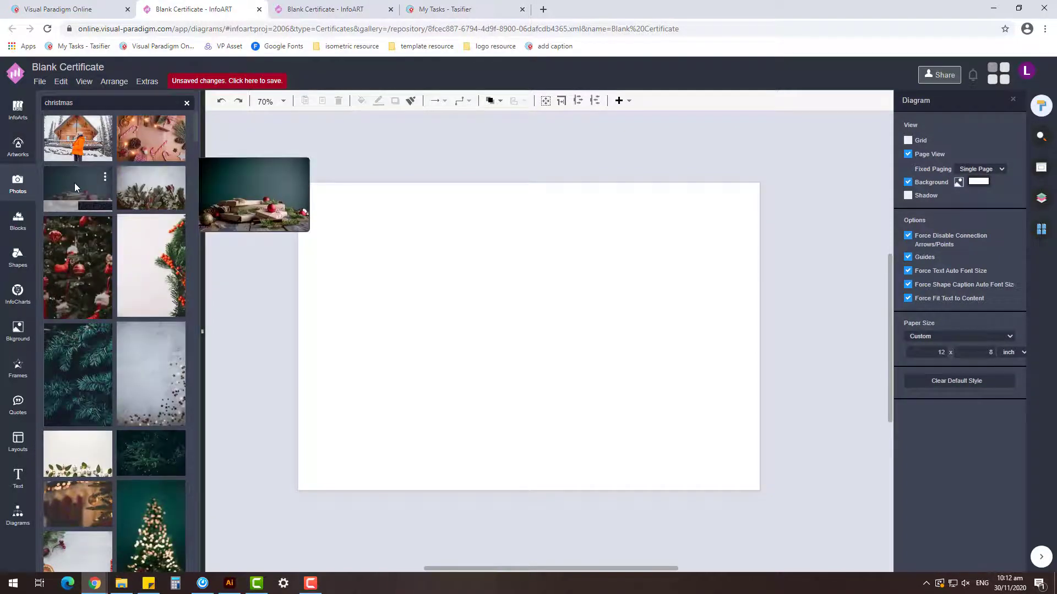
mouse_move(120, 349)
scroll(120, 349, "down", 10)
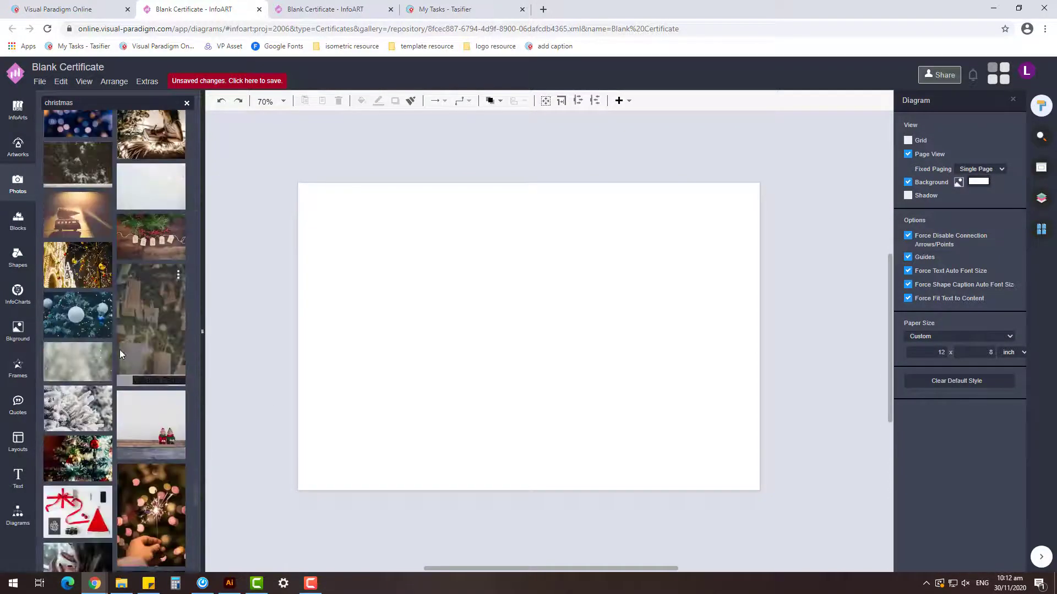
left_click_drag(77, 458, 261, 251)
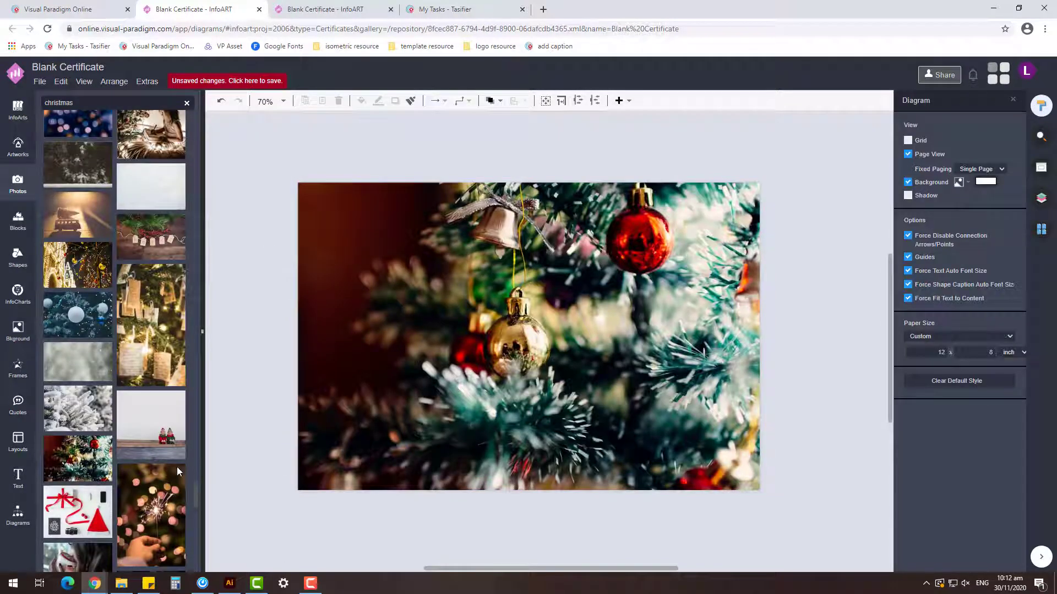
Look through more of the Christmas photos for alternative images.
scroll(125, 314, "down", 6)
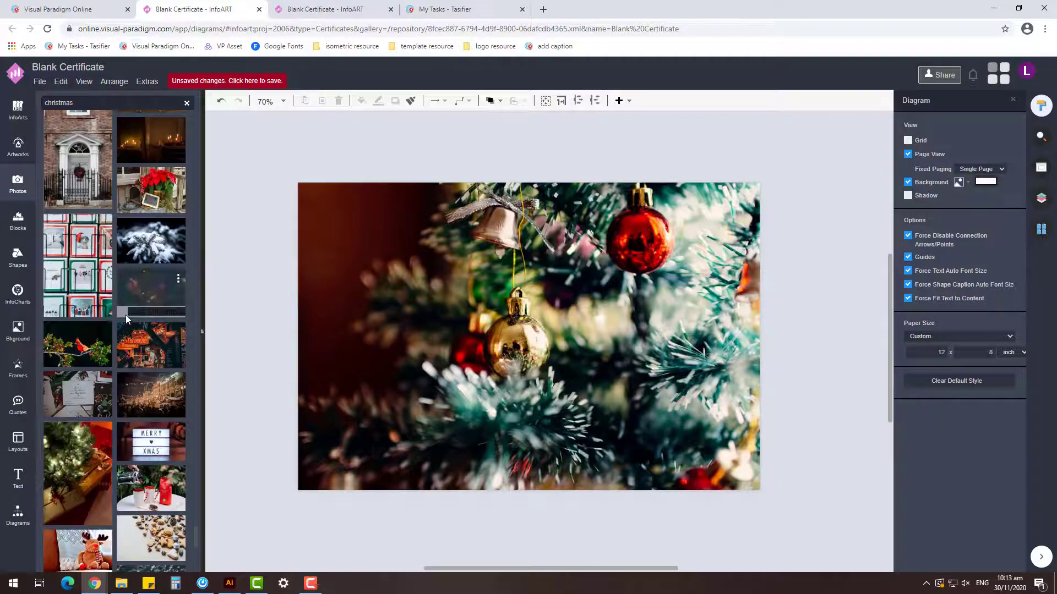
scroll(125, 315, "down", 10)
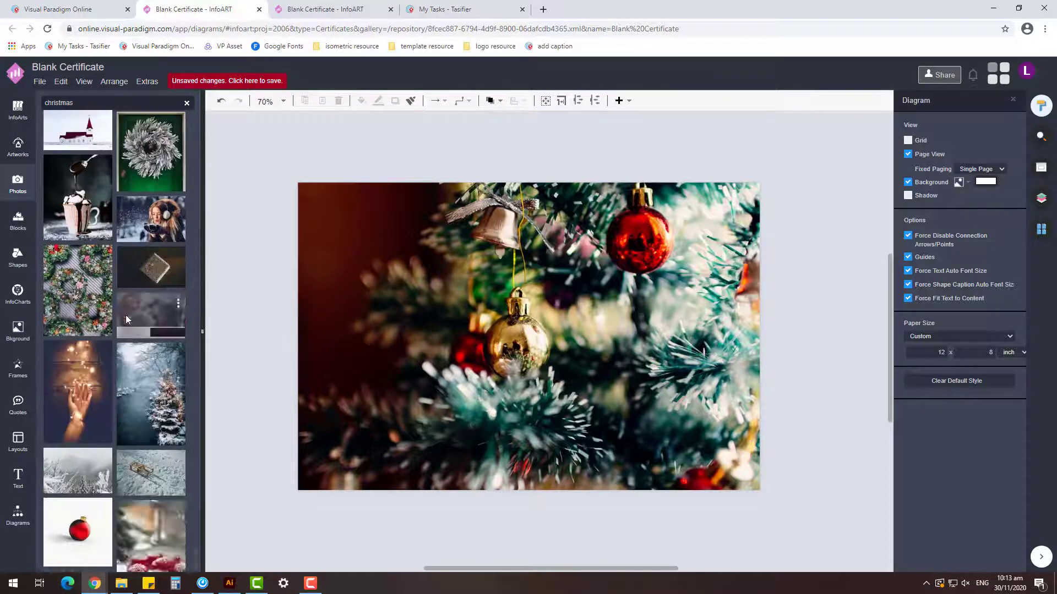
scroll(126, 315, "down", 10)
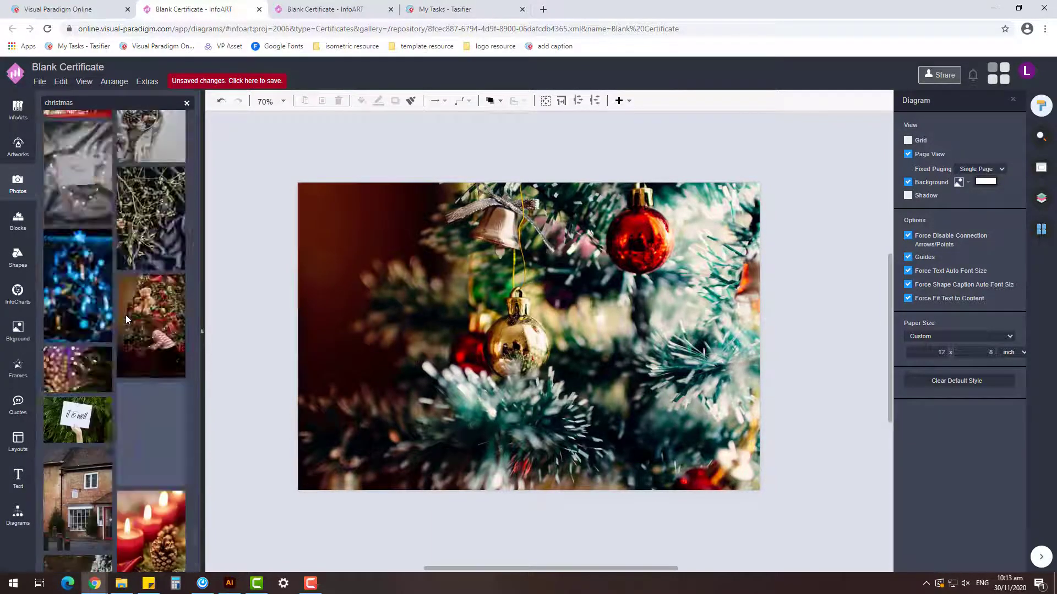
scroll(126, 315, "down", 10)
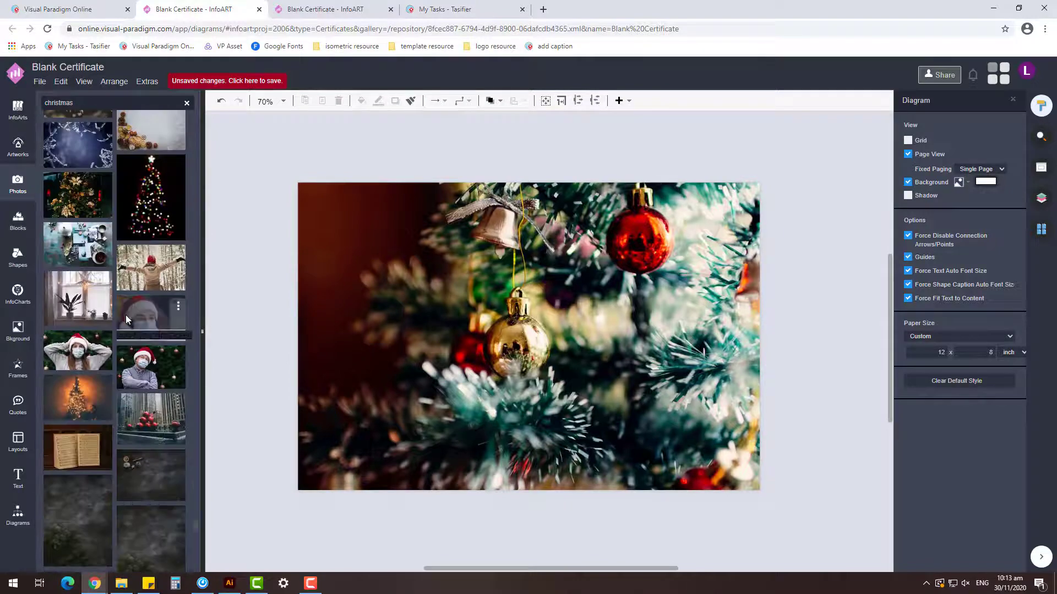
scroll(125, 319, "down", 10)
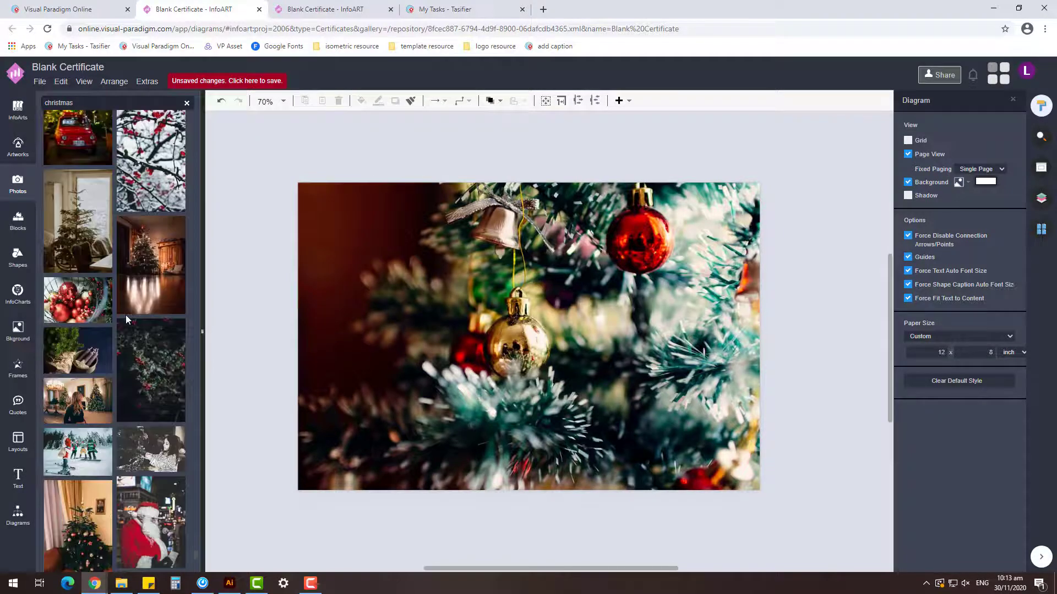
scroll(126, 319, "down", 10)
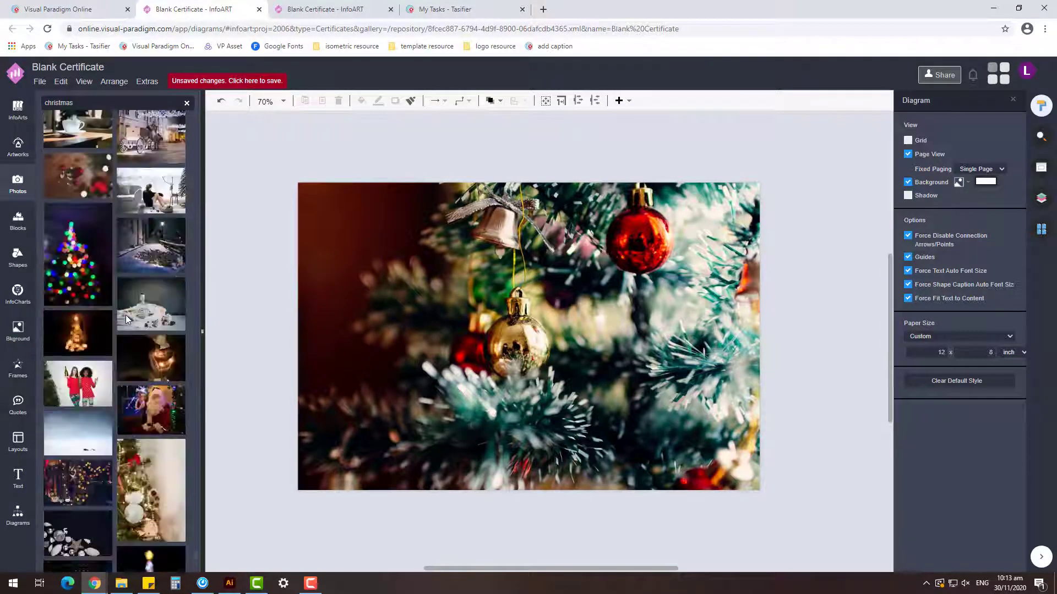
scroll(126, 315, "down", 5)
scroll(160, 288, "down", 5)
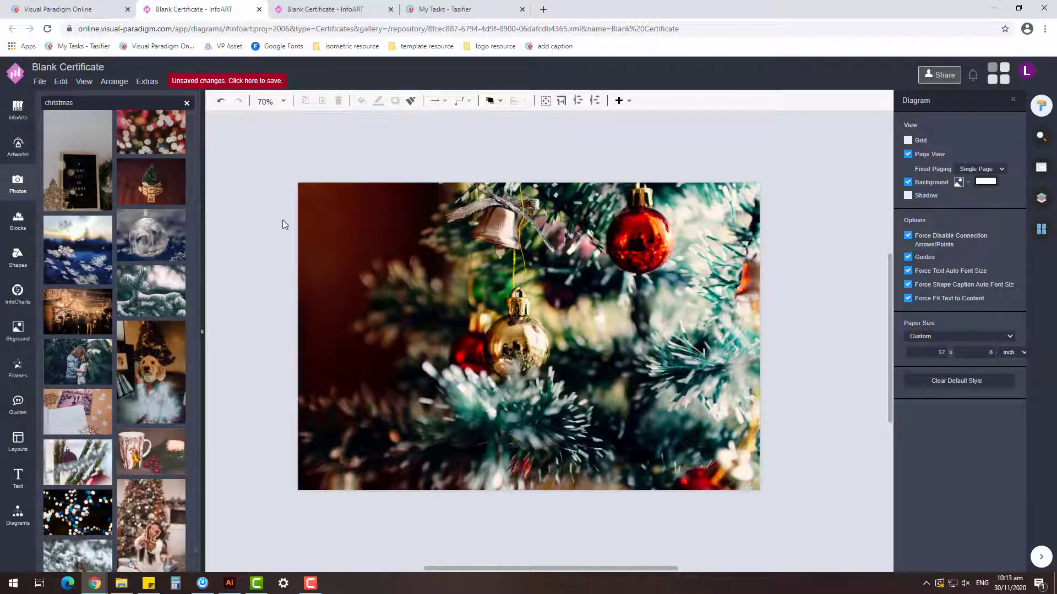
Add a General rectangle at full page height covering a little over half of the page from the left edge.
left_click(18, 517)
scroll(60, 489, "down", 5)
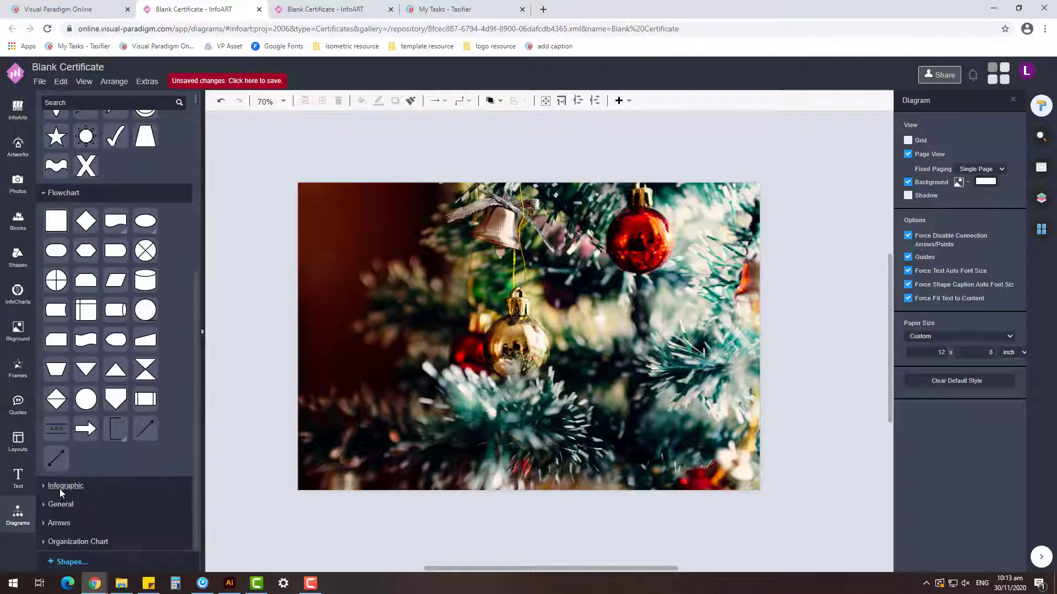
left_click(57, 491)
left_click_drag(56, 530, 562, 193)
left_click_drag(429, 206, 439, 488)
Remove the rectangle's outline and fill it with dark red.
left_click(915, 100)
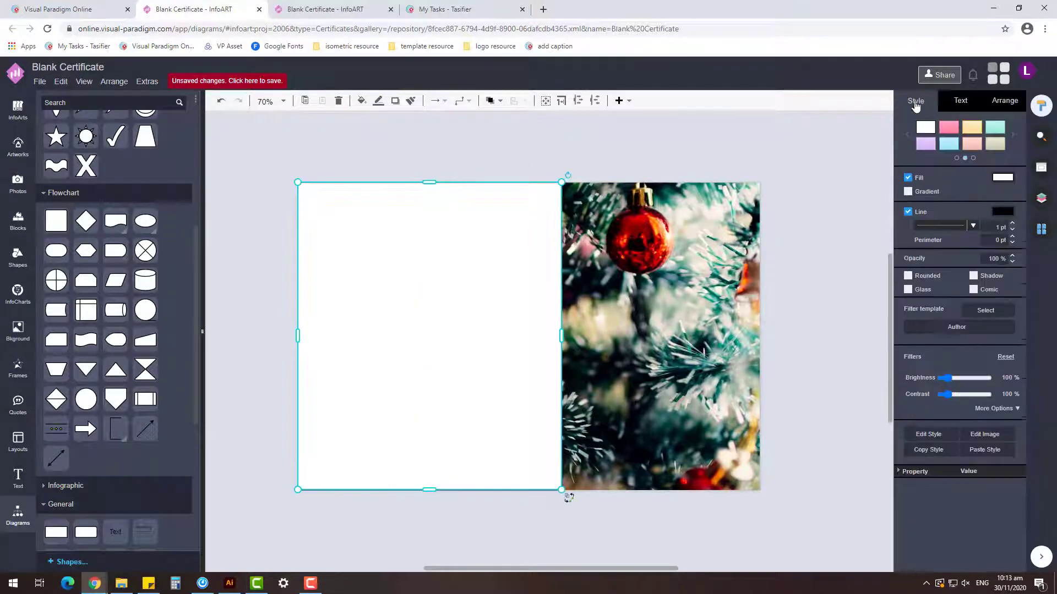
left_click(830, 254)
left_click(484, 381)
mouse_move(561, 336)
left_mouse_down()
mouse_move(502, 337)
mouse_move(552, 336)
left_mouse_up()
left_click(1003, 177)
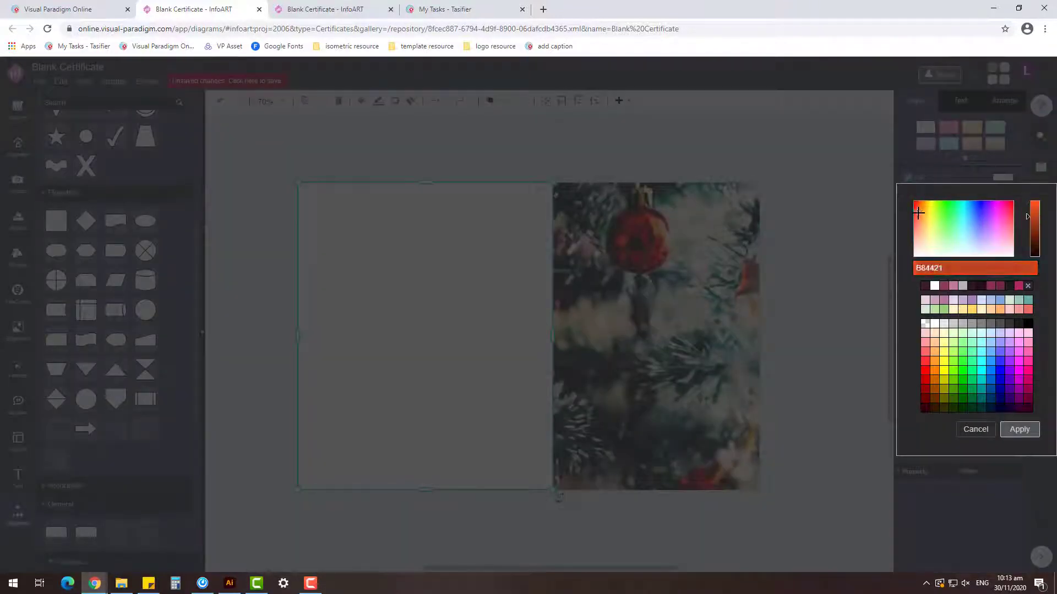
left_click(1019, 429)
left_click(804, 335)
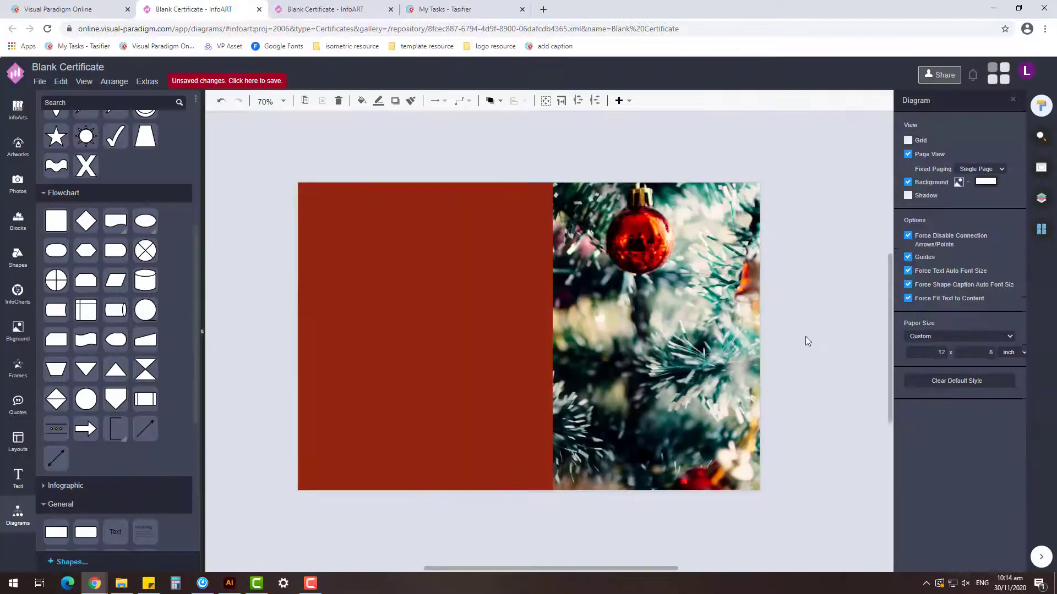
Widen the dark red rectangle slightly toward the right half of the page.
left_click(532, 303)
left_click_drag(552, 336, 559, 336)
left_click(807, 301)
Duplicate the dark red rectangle and fill the copy with white.
left_click(520, 329)
key("ctrl+c")
key("ctrl+v")
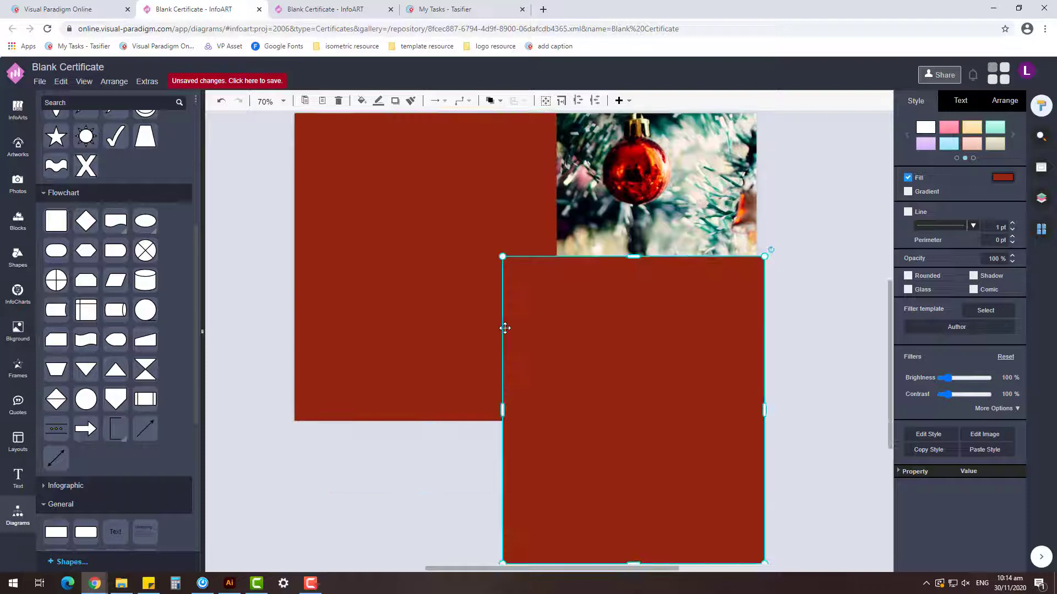
left_click(997, 181)
left_click(946, 287)
left_click(1020, 430)
scroll(775, 325, "down", 2)
Shrink the white rectangle and centre it inside the dark red one, leaving an even red border all around.
left_click_drag(623, 330, 523, 265)
left_click_drag(668, 213, 653, 229)
left_click_drag(613, 276, 572, 228)
left_click(388, 289)
scroll(482, 288, "up", 1)
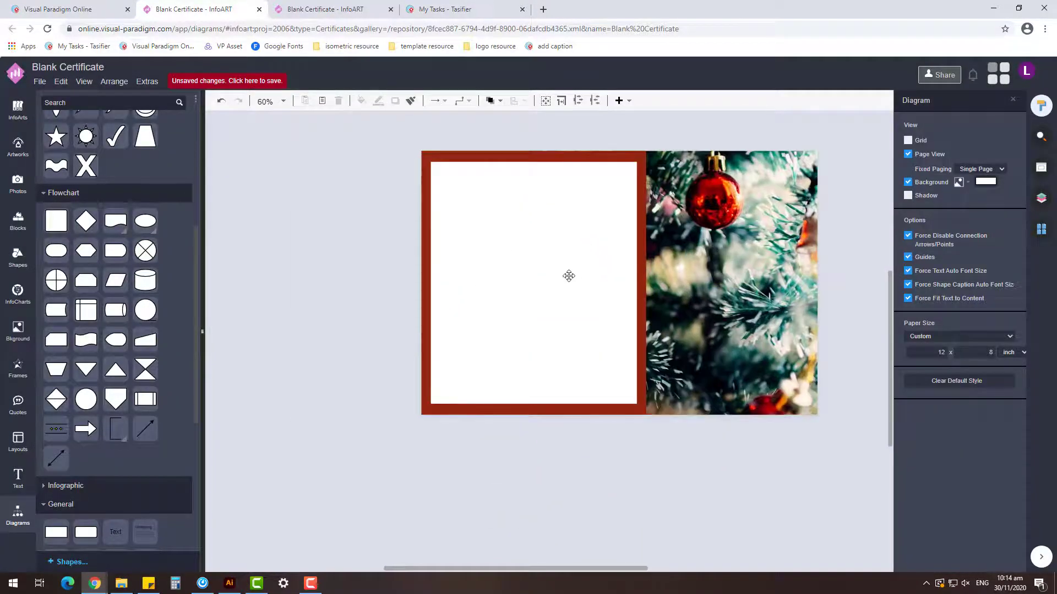
scroll(549, 229, "up", 1)
left_click(552, 235)
left_click_drag(609, 168, 609, 167)
left_click_drag(578, 219, 578, 218)
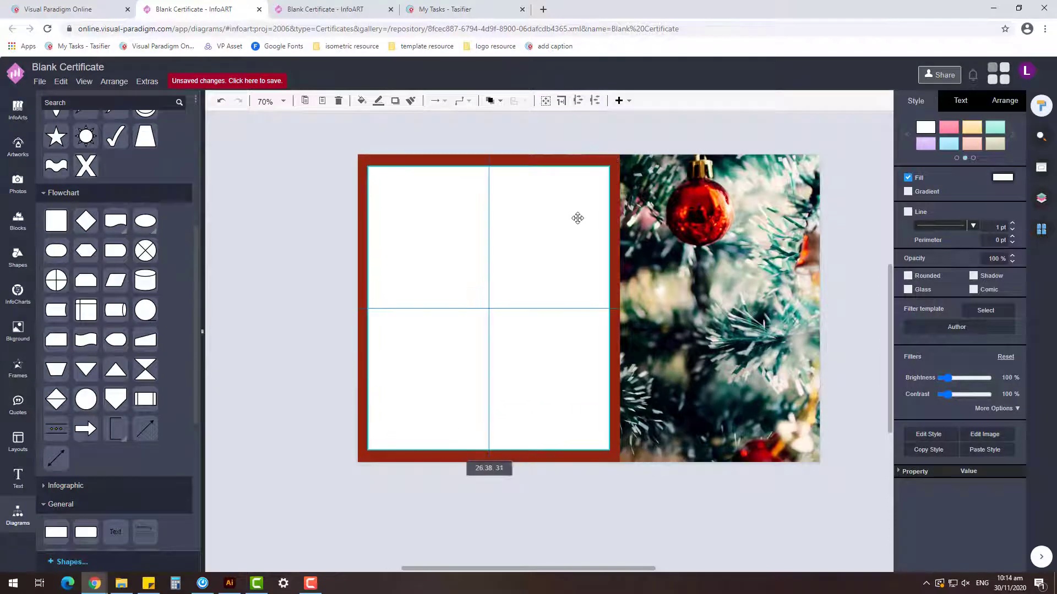
left_click(312, 265)
Add a wide text box across the top of the white panel reading "CERTIFICATE OF APRECIATION".
double_click(293, 216)
left_click_drag(312, 230, 437, 247)
left_click_drag(355, 239, 444, 204)
left_click_drag(527, 196, 598, 198)
double_click(472, 196)
type("CER")
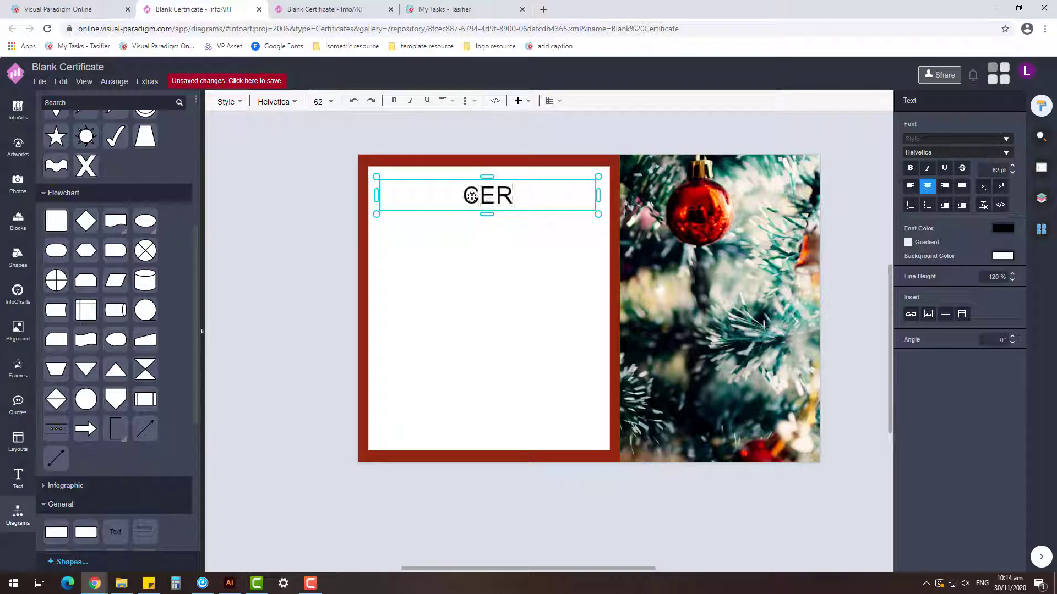
type("TIFICATE OF APRECIATION")
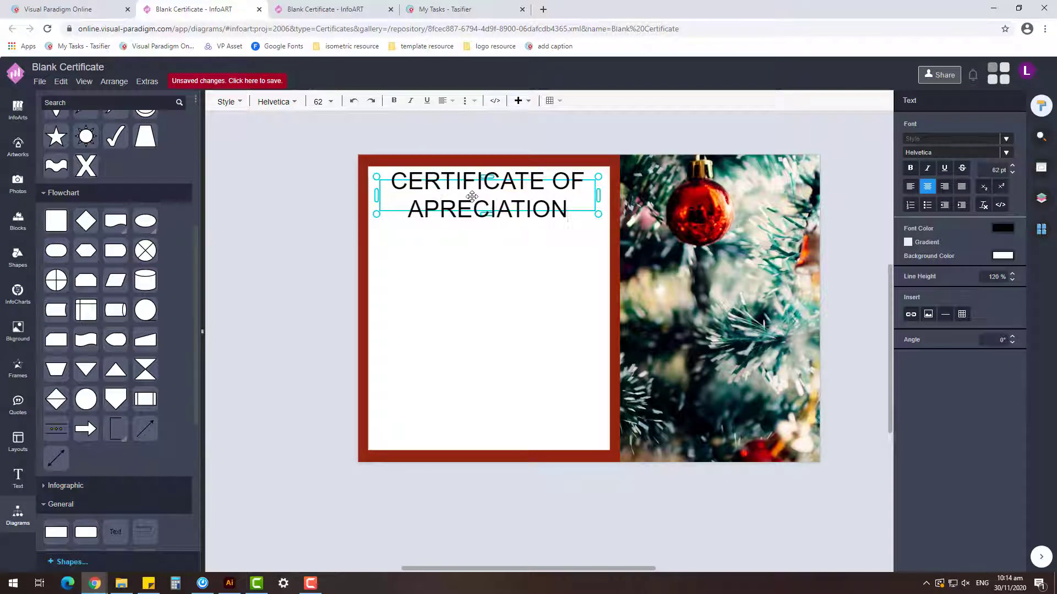
key("Escape")
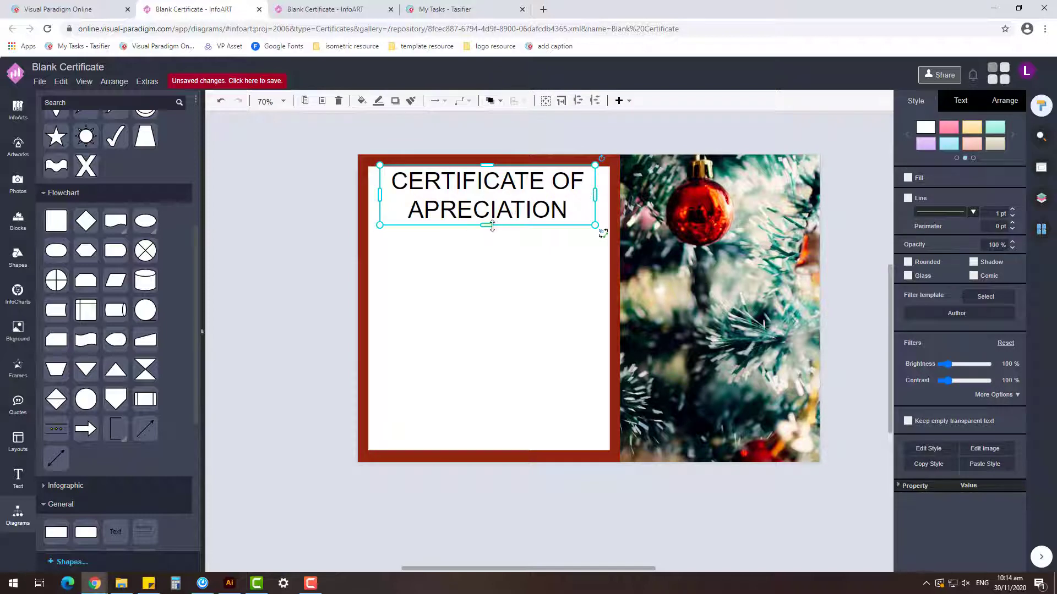
Shrink the title to one line of about 31 pt and centre it near the panel's top edge.
left_click_drag(492, 225, 491, 180)
left_click_drag(522, 176, 489, 210)
key("ctrl+z")
left_click(495, 191)
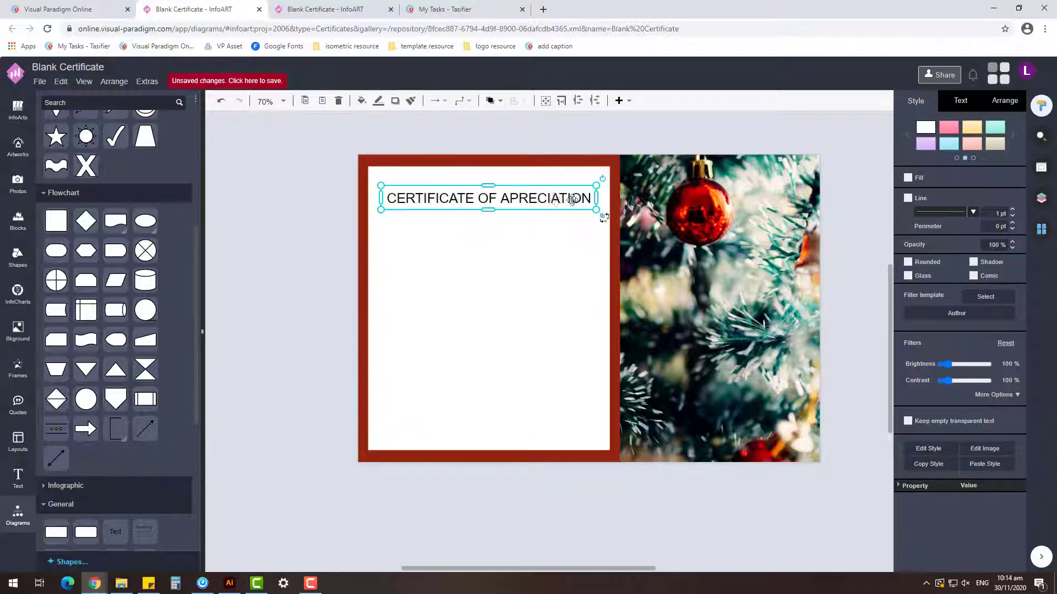
left_click_drag(597, 210, 568, 212)
left_click_drag(506, 192, 583, 204)
Duplicate the title below itself and change the copy's text to "This certificate is presented to".
left_click_drag(544, 195, 457, 223)
key("ctrl+c")
key("ctrl+v")
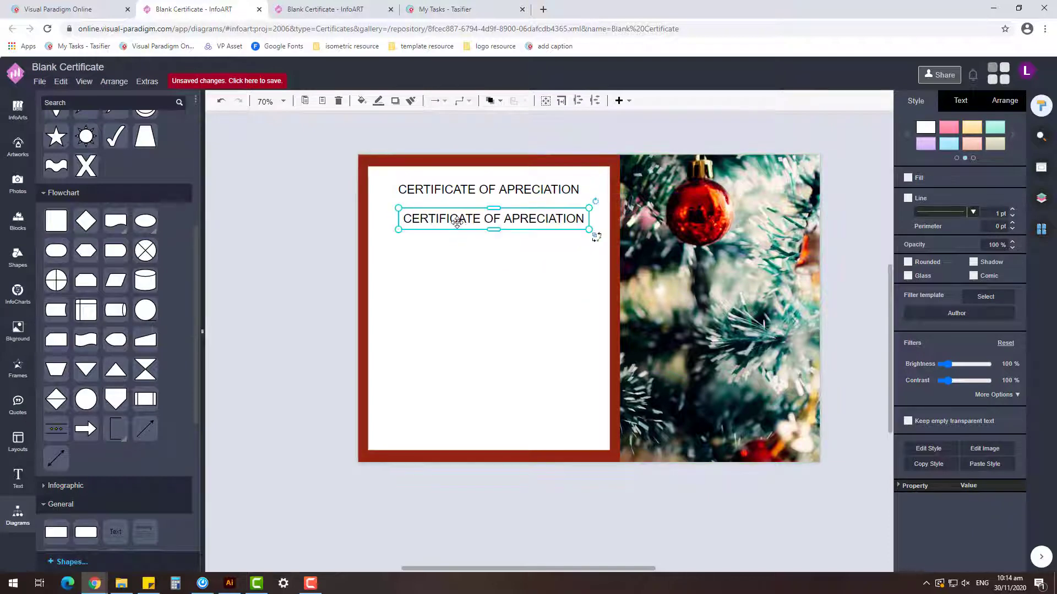
double_click(457, 222)
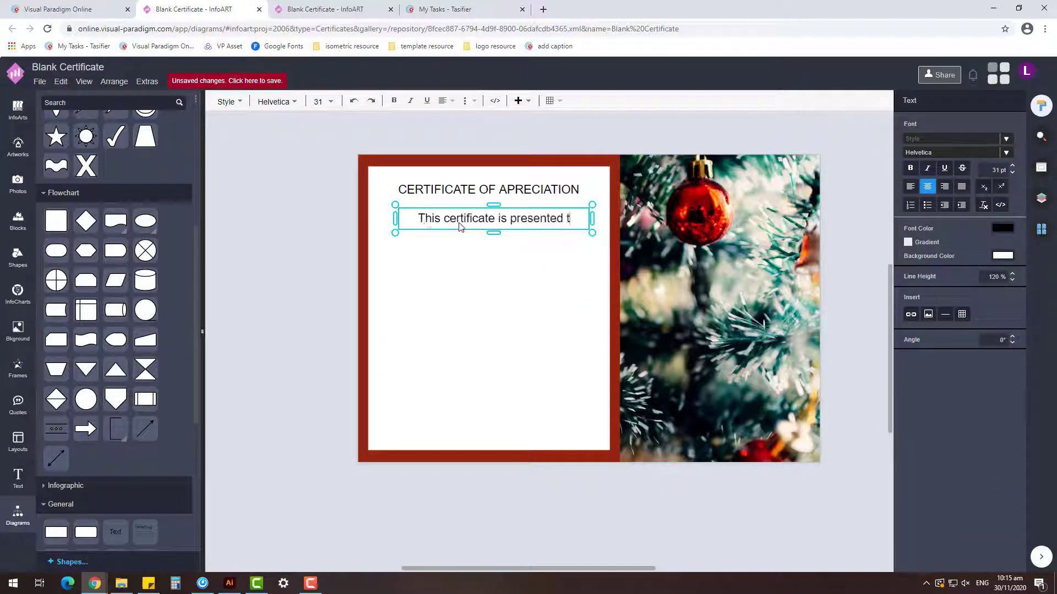
left_click(312, 254)
Shrink the "This certificate is presented to" line, centre it closely beneath the title, and shift both lines slightly down.
left_click_drag(593, 233, 553, 227)
left_click_drag(497, 220, 511, 213)
left_click(337, 240)
left_click(512, 211)
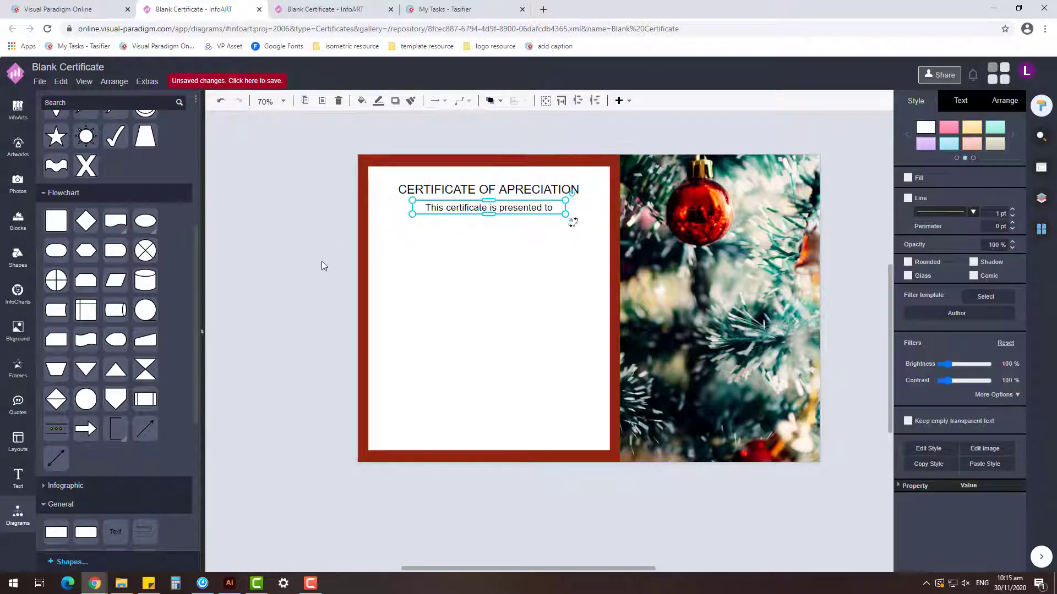
left_click_drag(321, 264, 602, 179)
left_click_drag(550, 209, 550, 216)
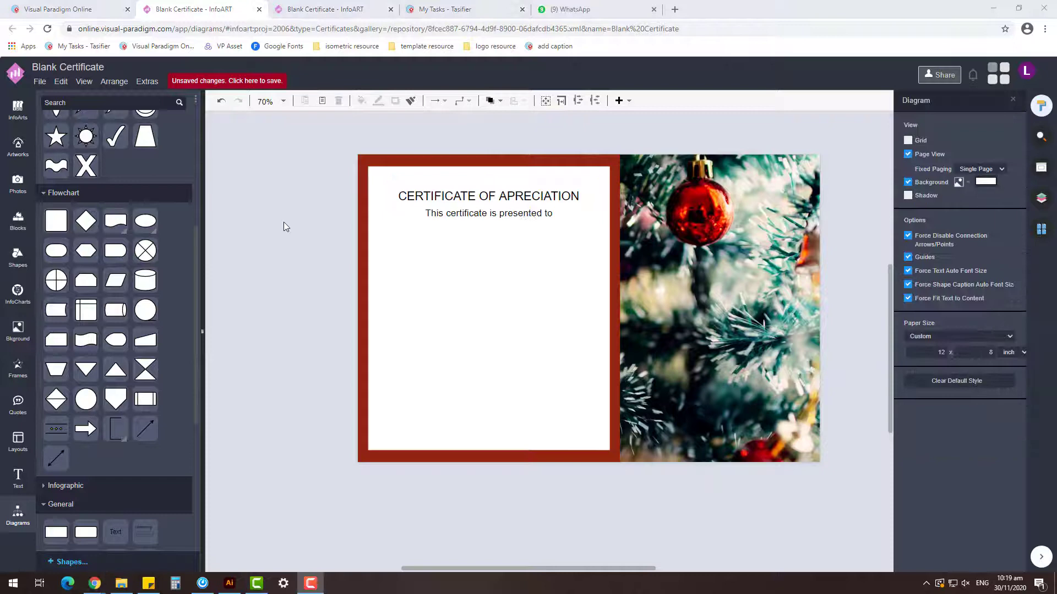
Add a text box at about 91 pt across the middle of the white panel, below the heading lines.
double_click(283, 222)
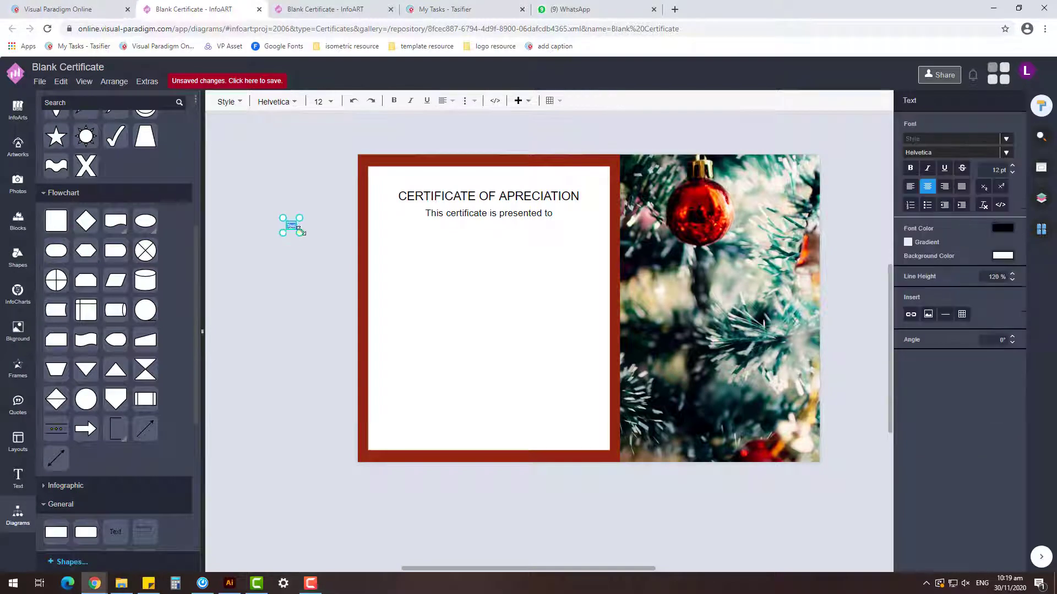
left_click(302, 249)
left_click_drag(303, 233, 541, 247)
left_click_drag(408, 249, 511, 282)
left_click_drag(648, 280, 591, 284)
Replace the large text box's placeholder with the recipient's full name in capitals.
double_click(526, 285)
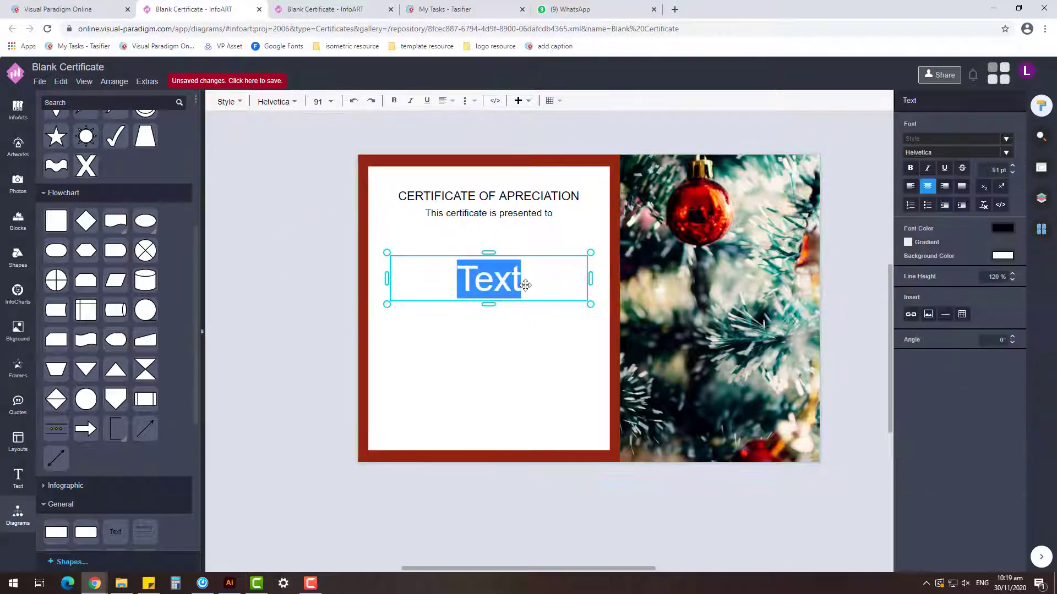
type("MORRIS")
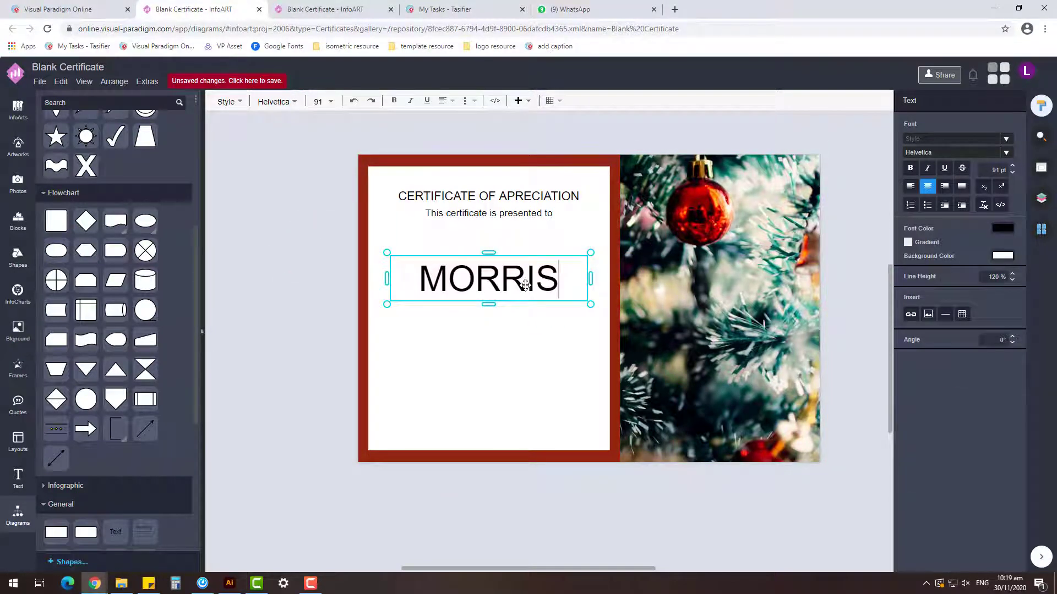
key("Return")
key("BackSpace")
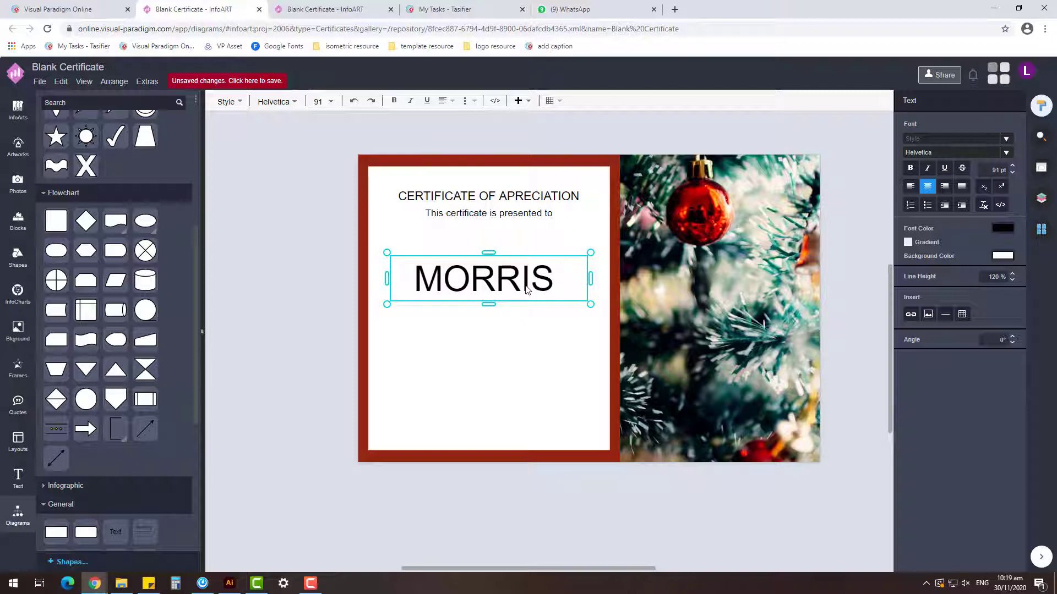
type("PETERSON")
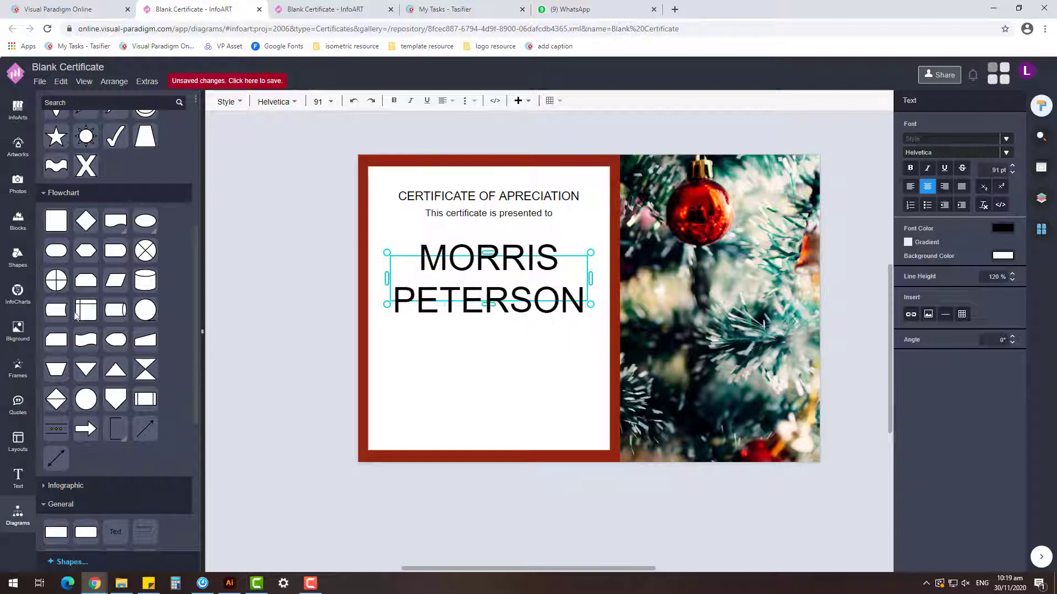
left_click(301, 311)
Shrink the recipient's name to a single line and centre it under the heading lines.
left_click(574, 300)
left_click_drag(593, 327, 592, 270)
left_click_drag(503, 261, 479, 283)
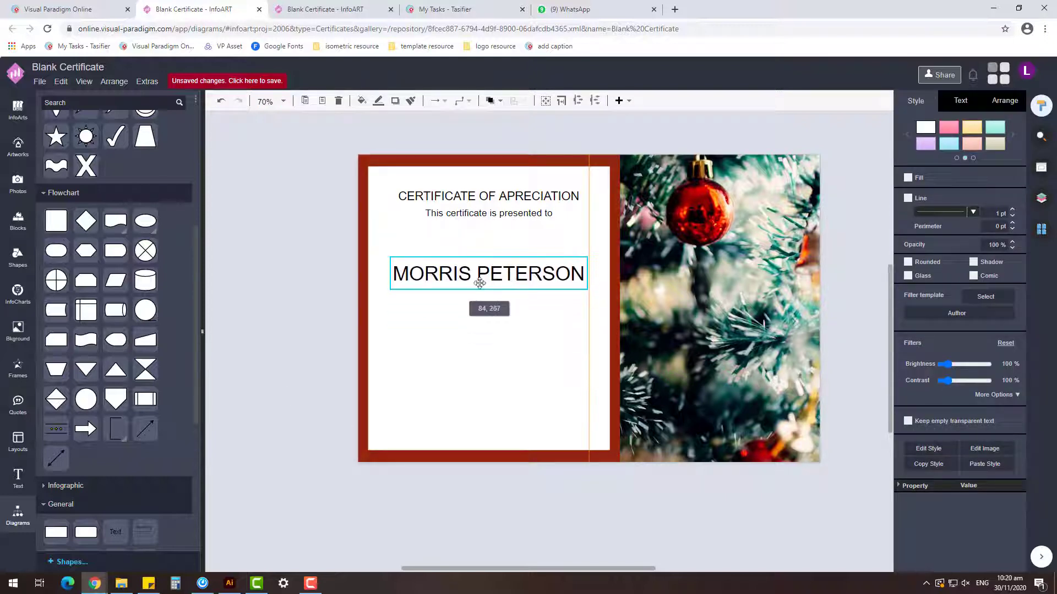
Shift the title and the "This certificate is presented to" line slightly down, and nudge the recipient's name down.
left_click(523, 199)
left_click_drag(543, 196, 544, 203)
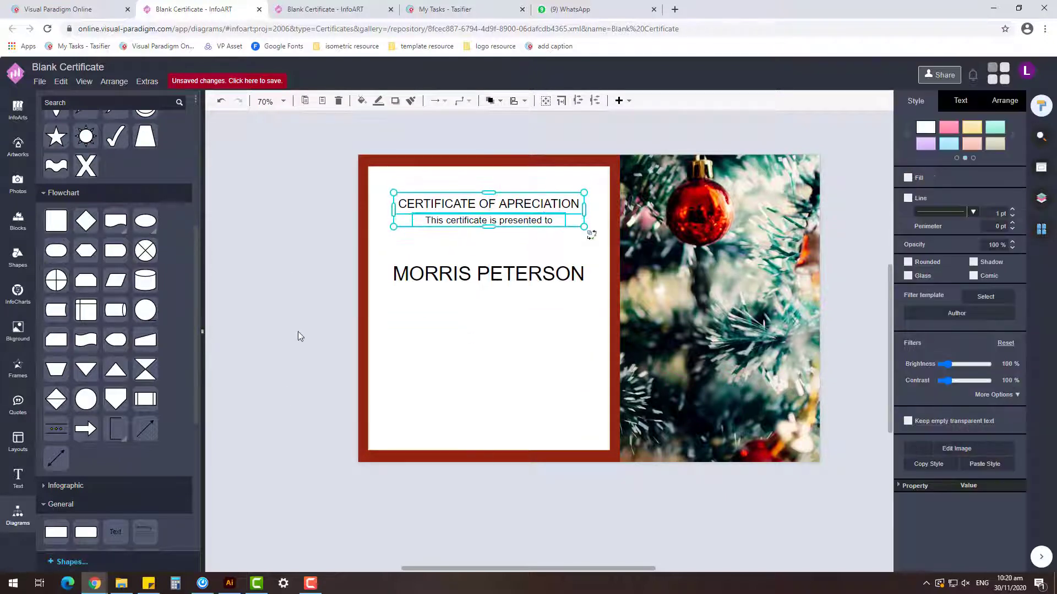
left_click(297, 332)
left_click_drag(538, 282, 538, 284)
left_click(263, 326)
Add a rectangle low on the white panel, flatten it into a thin line without outline, and fill it with the frame's red.
left_click_drag(48, 533, 383, 373)
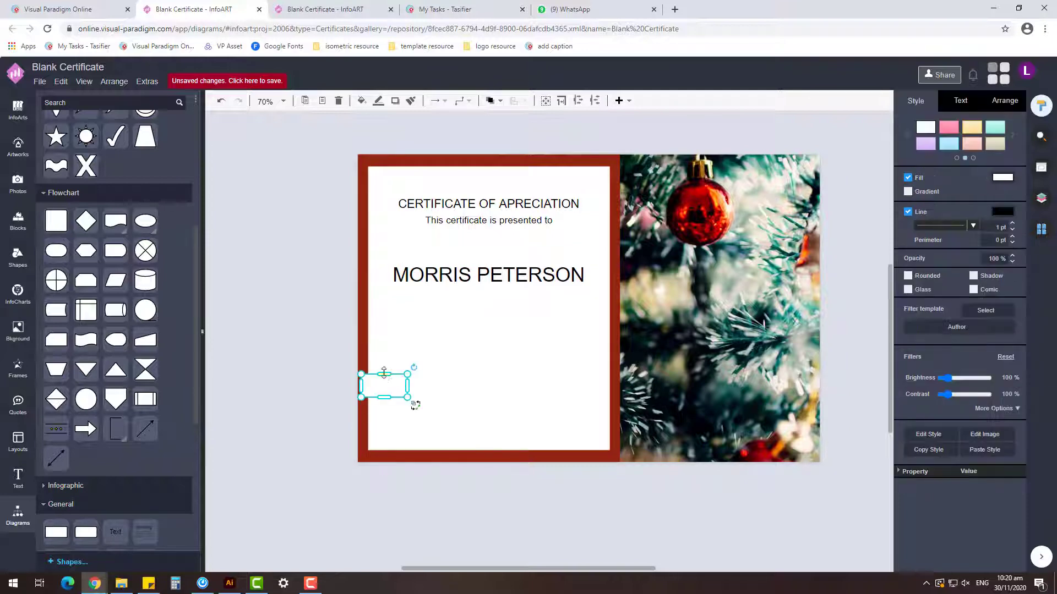
left_click(907, 211)
left_click(1002, 178)
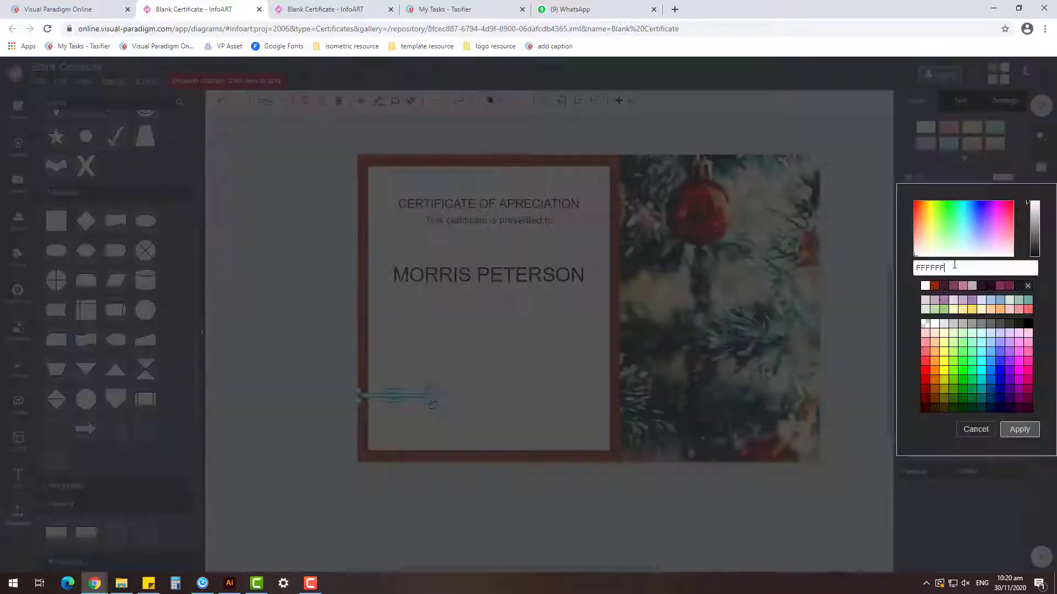
double_click(953, 265)
key("ctrl+v")
left_click(1022, 431)
left_click(857, 418)
Arrange the red line and a duplicate side by side near the panel's lower edge as two signature lines.
left_click_drag(398, 397, 521, 409)
left_click(490, 420)
left_click(472, 463)
left_click(461, 417)
left_click(563, 244)
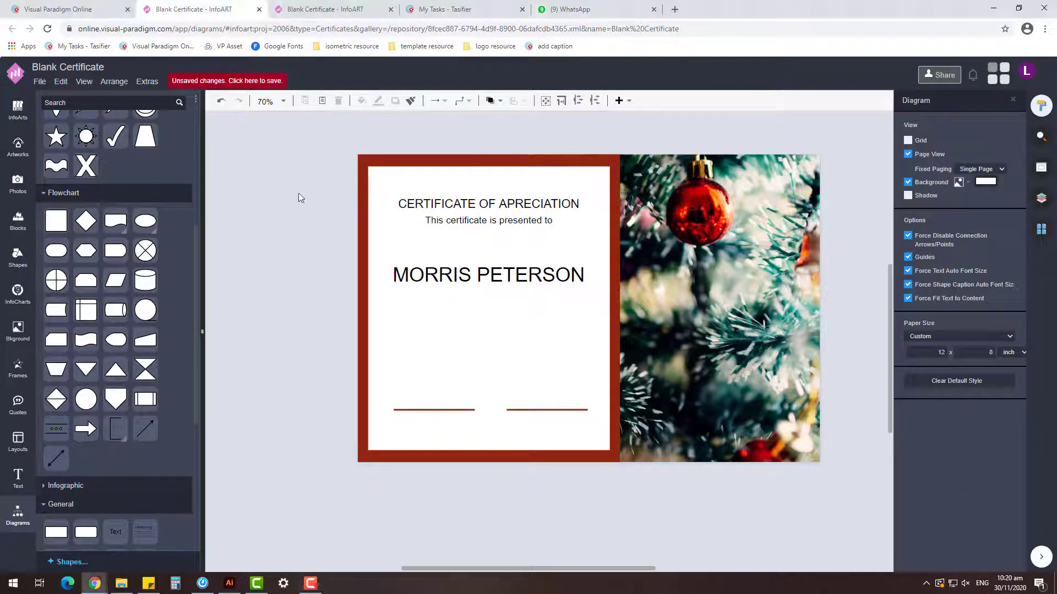
Place the "For the participation of contest held at company" paragraph beneath the recipient's name, widen it to the name's width and centre its text.
left_click_drag(300, 231, 422, 308)
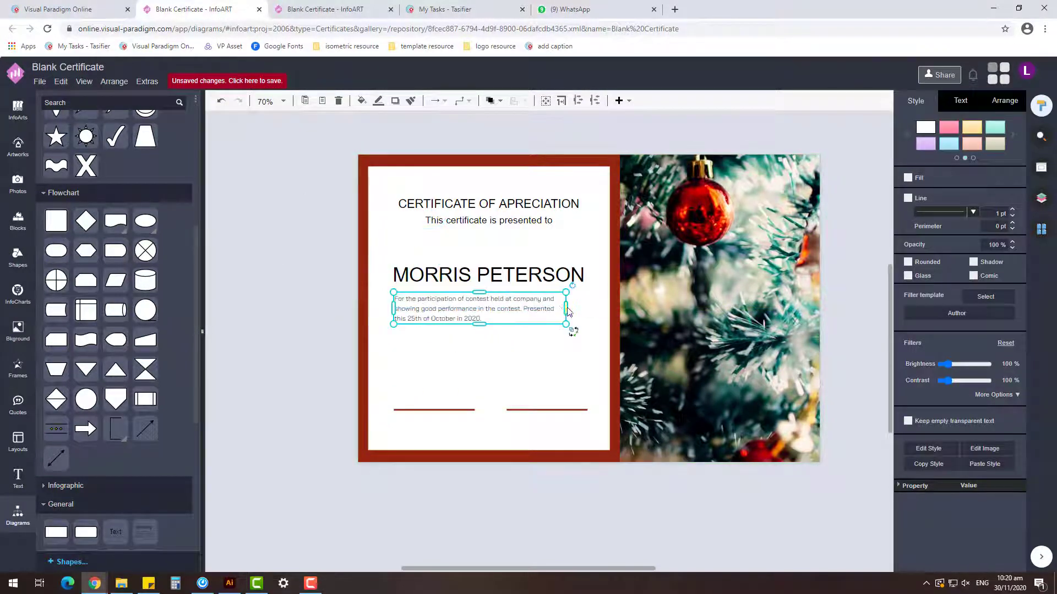
left_click_drag(566, 309, 588, 308)
left_click(291, 295)
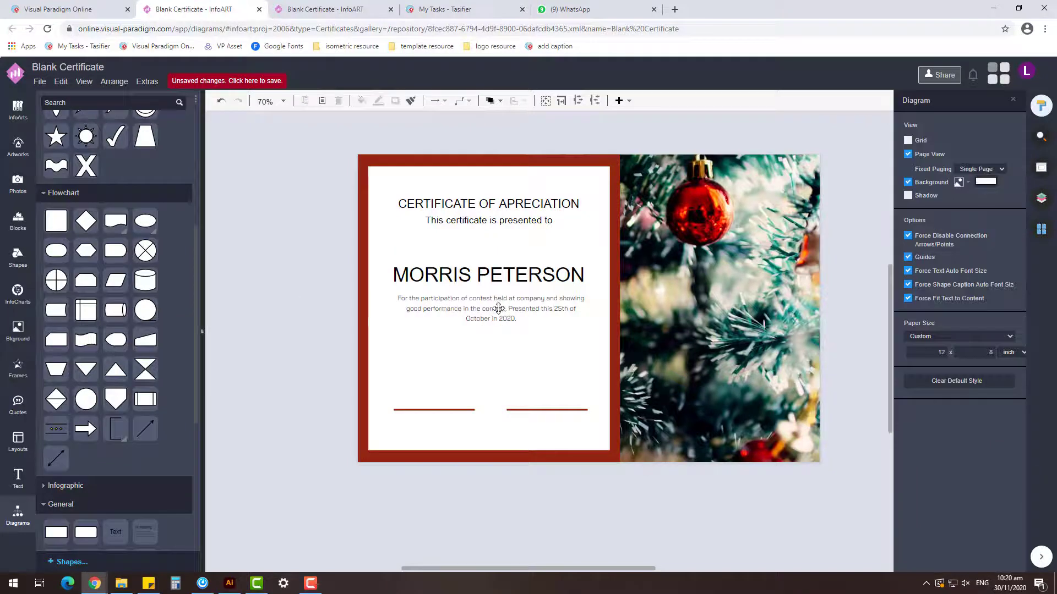
left_click_drag(497, 308, 461, 311)
left_click(341, 307)
left_click(318, 300)
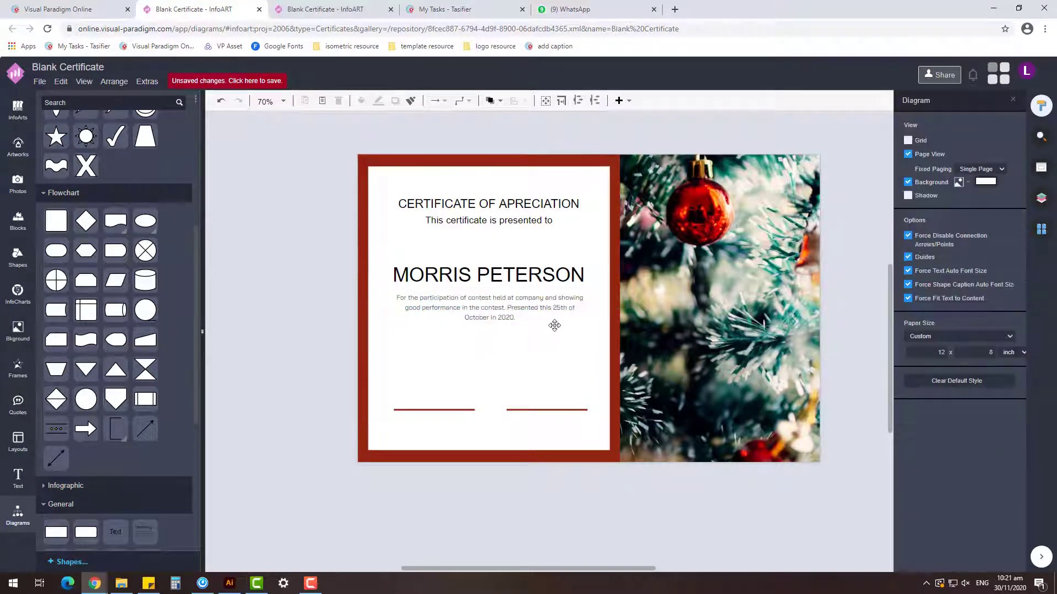
Nudge the heading lines, the recipient's name and the paragraph slightly down, with a little more space above the paragraph.
left_click(517, 204)
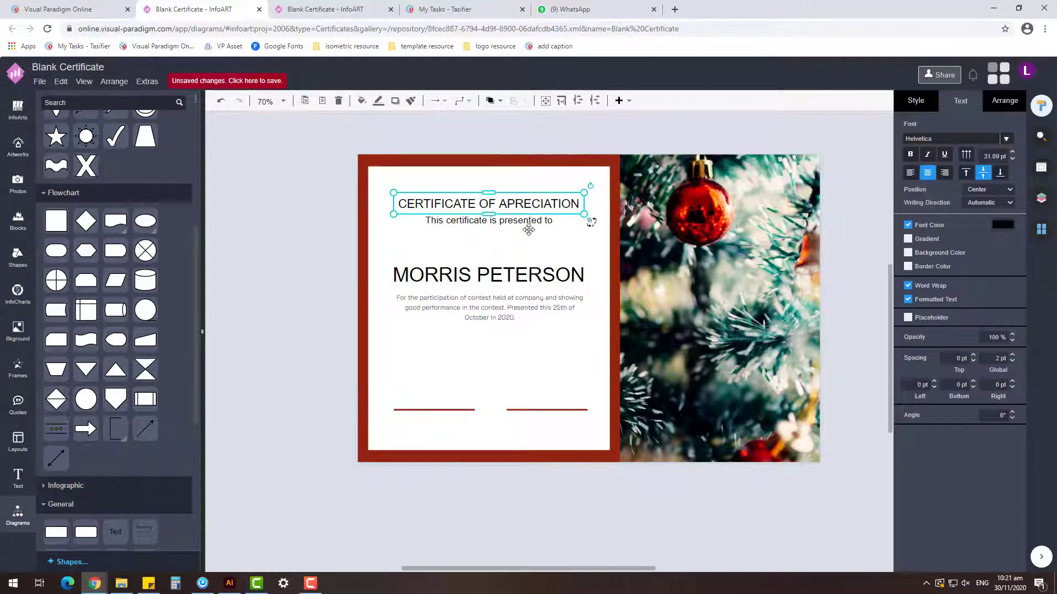
left_click_drag(549, 209, 549, 212)
left_click(539, 248)
left_click(521, 275)
left_click(500, 308, "shift")
left_click_drag(499, 308, 527, 315)
left_click(514, 344)
left_click(521, 311)
Move the title, subtitle, recipient's name and paragraph down together to balance the space above the signature lines.
left_click(532, 213)
left_click(535, 224, "shift")
left_click(536, 278, "shift")
left_click(526, 312, "shift")
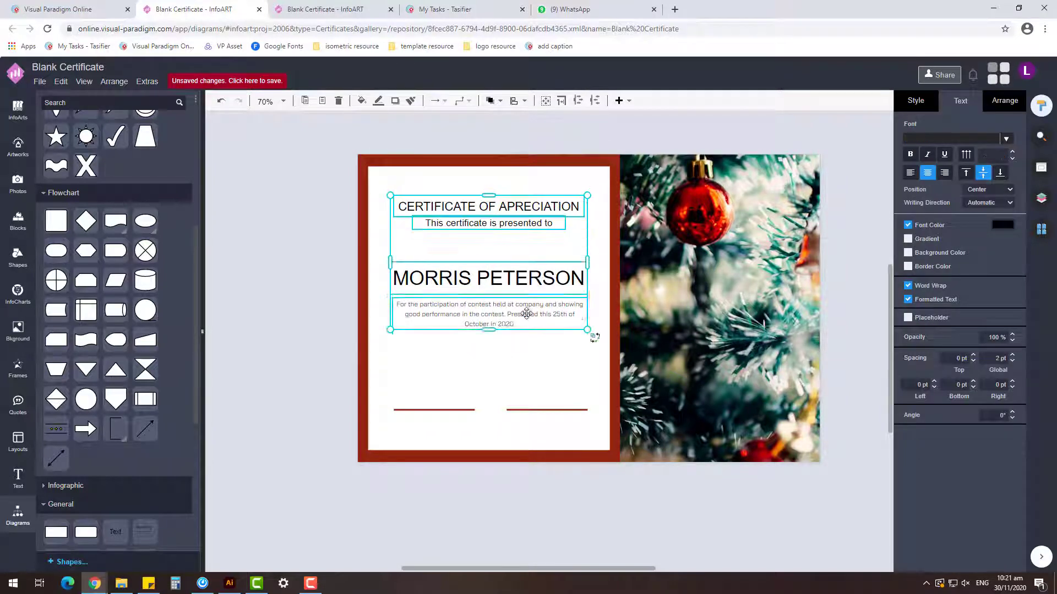
left_click_drag(555, 278, 554, 289)
left_click(421, 372)
Duplicate the paragraph below the signature lines and replace the copy's text with a signatory's full name and "President" on two lines.
left_click(502, 324)
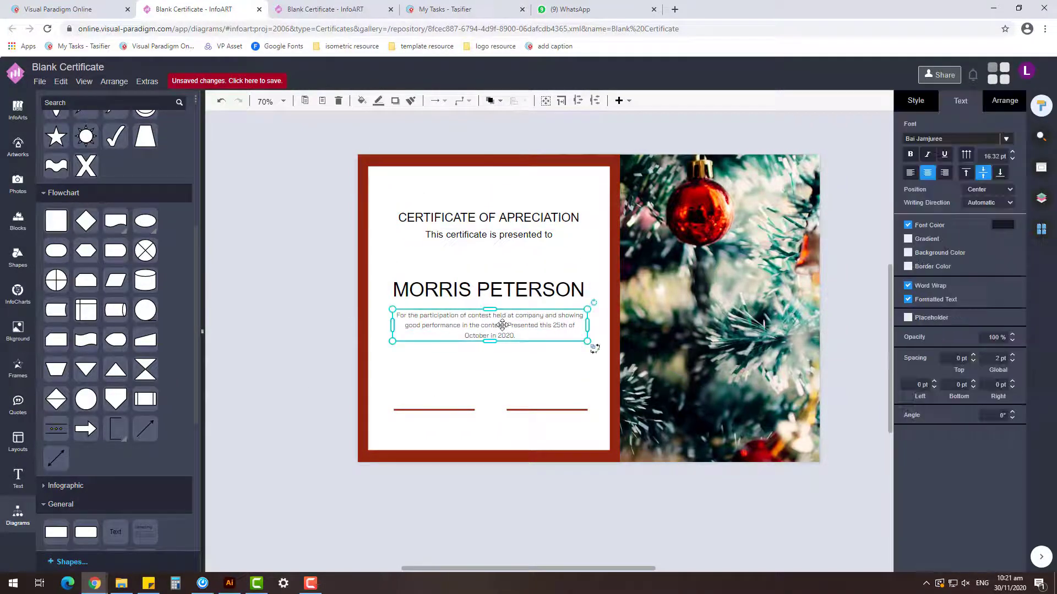
mouse_move(467, 334)
left_mouse_down()
mouse_move(448, 444)
mouse_move(464, 440)
left_mouse_up()
double_click(464, 441)
type("John Doe")
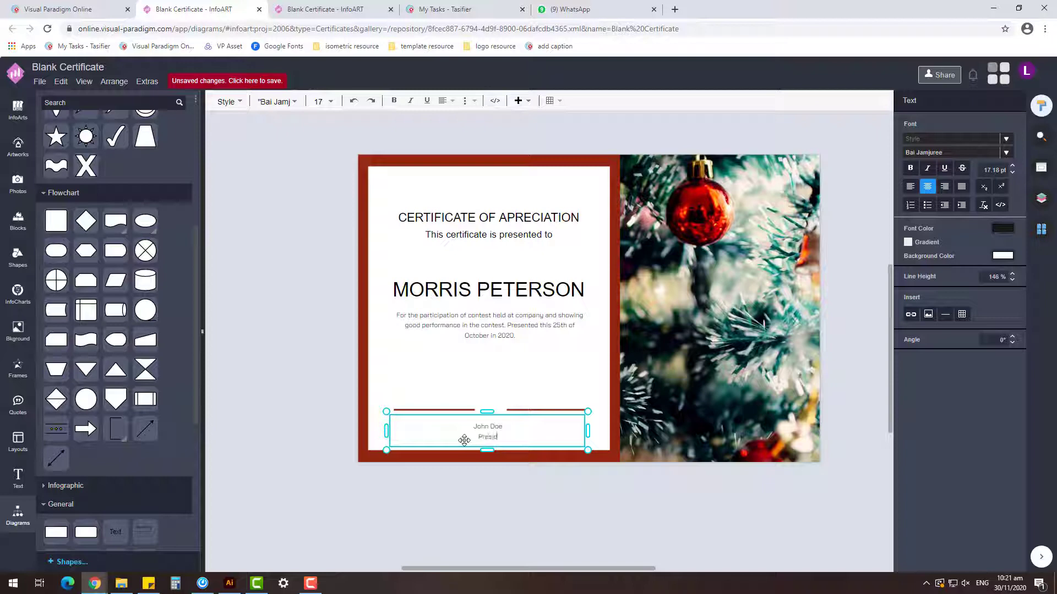
type(" President")
left_click(481, 450)
Left-align the signatory text and position it just beneath the left signature line's start.
left_click(482, 438)
left_click(910, 172)
scroll(395, 465, "up", 3)
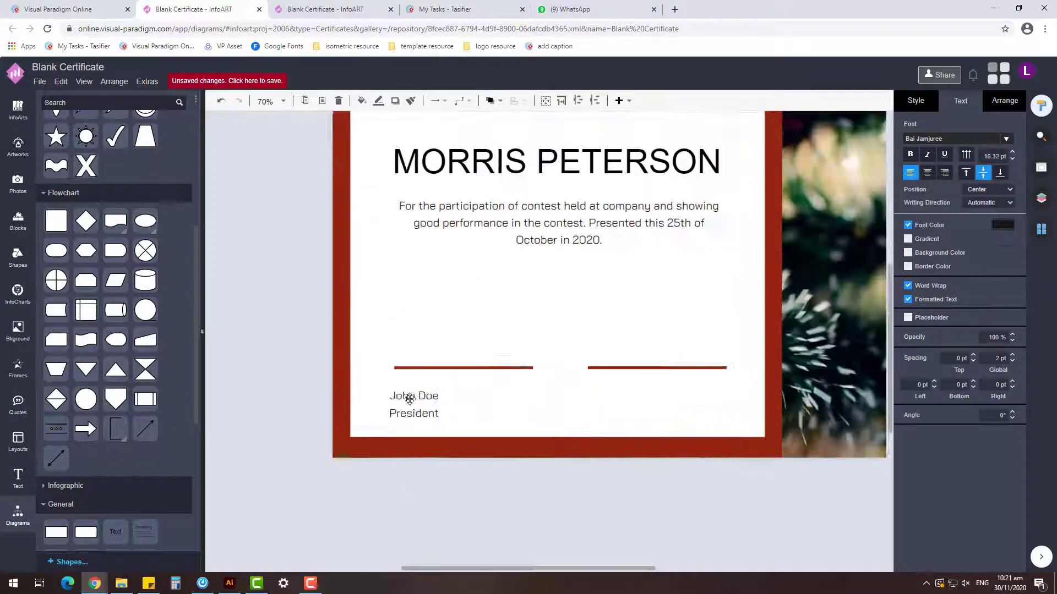
left_click_drag(409, 400, 416, 392)
Extend the signatory's role to "President Of Company" and narrow the text box to the left signature line's width.
double_click(415, 392)
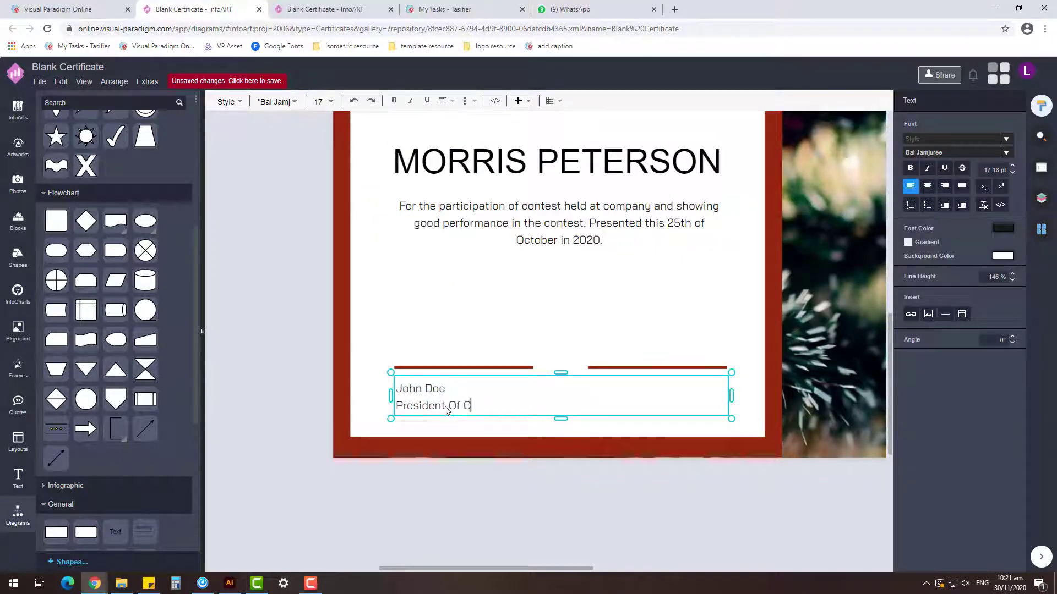
left_click(316, 420)
scroll(316, 420, "down", 3)
left_click(379, 411)
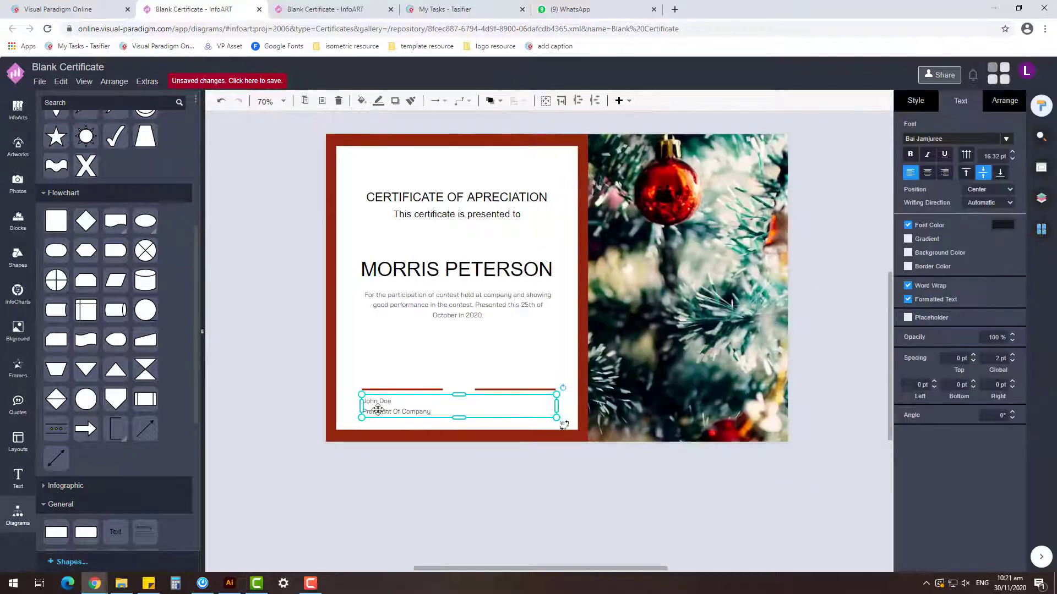
left_click_drag(559, 406, 447, 415)
Duplicate the signatory text beneath the right signature line and enter the second signatory's full name.
left_click_drag(371, 408, 494, 406)
double_click(494, 407)
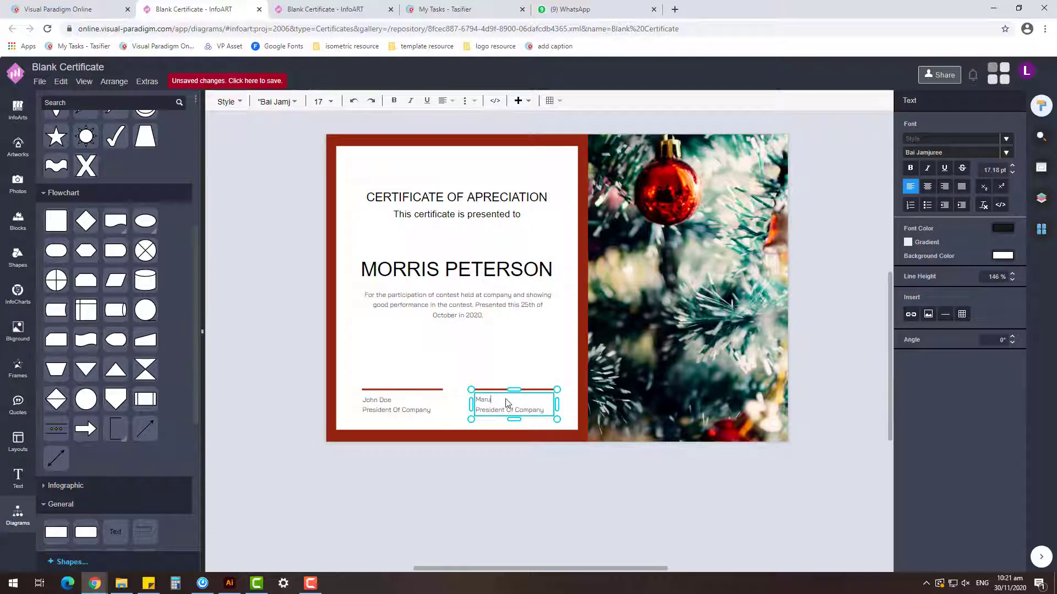
left_click(494, 470)
Move both signature lines and their signatory texts slightly up together.
scroll(428, 443, "up", 1)
left_click(392, 401)
left_click(491, 396, "shift")
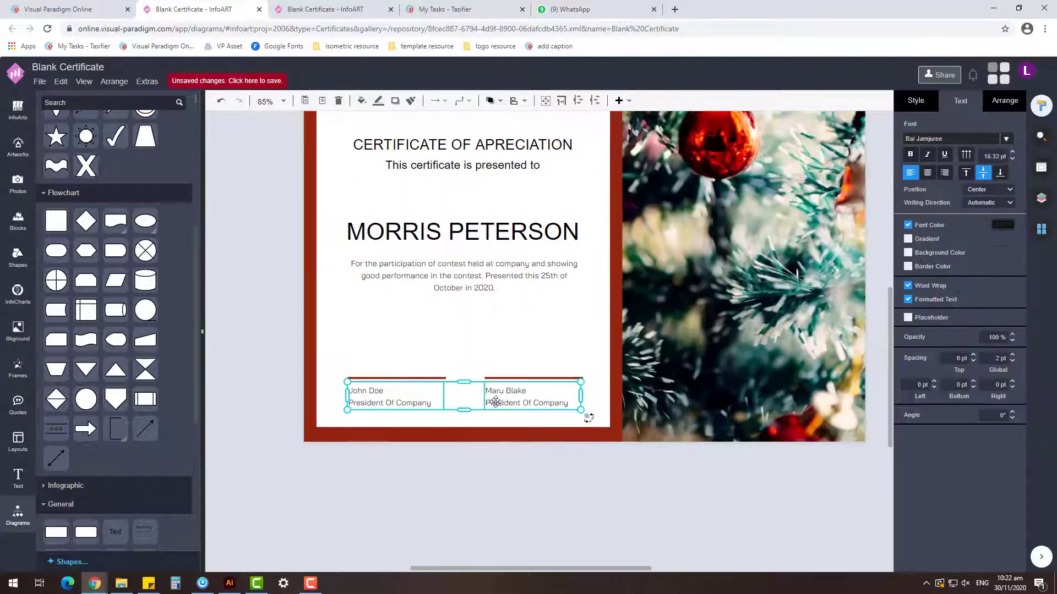
left_click(548, 495)
scroll(548, 495, "down", 2)
left_click_drag(601, 490, 364, 373)
left_click_drag(422, 426, 422, 422)
left_click(440, 487)
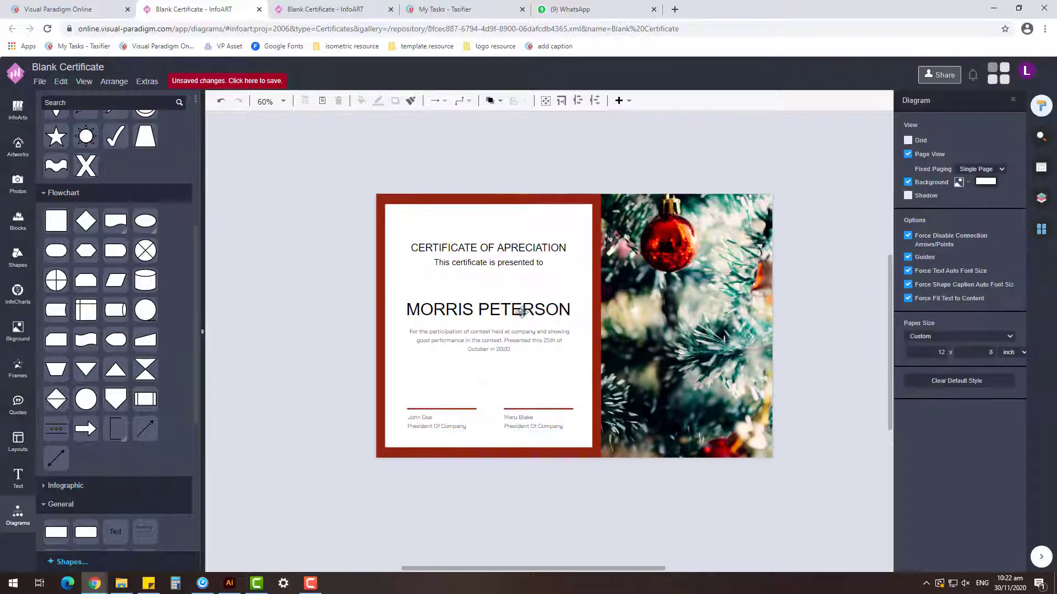
Shift the recipient's name and the paragraph slightly down together.
left_click(520, 310)
left_click(520, 340, "shift")
left_click_drag(526, 309, 503, 317)
key("ctrl+z")
left_click(501, 487)
Shift the title and the "This certificate is presented to" line down together, closer to the recipient's name.
left_click(500, 248)
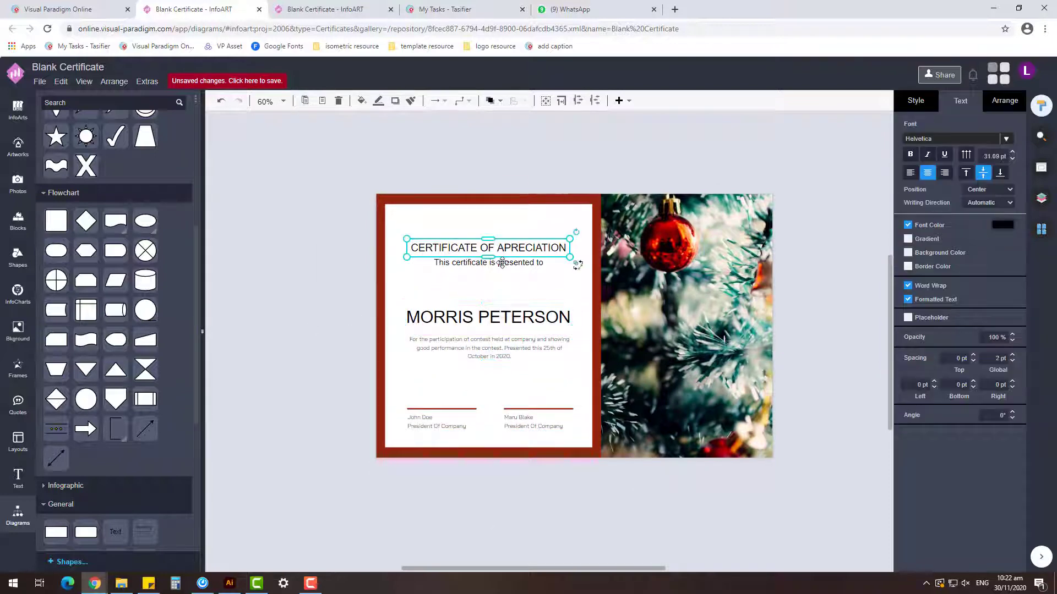
left_click(500, 263, "shift")
left_click_drag(523, 247, 520, 252)
left_click(514, 488)
scroll(514, 487, "up", 1)
left_click(510, 249)
left_click(511, 264, "shift")
left_click(515, 487)
left_click(523, 253)
left_click(520, 267, "shift")
left_click(515, 487)
left_click(507, 252)
Try the Atomic Age and BenchNine fonts on the recipient's name.
left_click(509, 312)
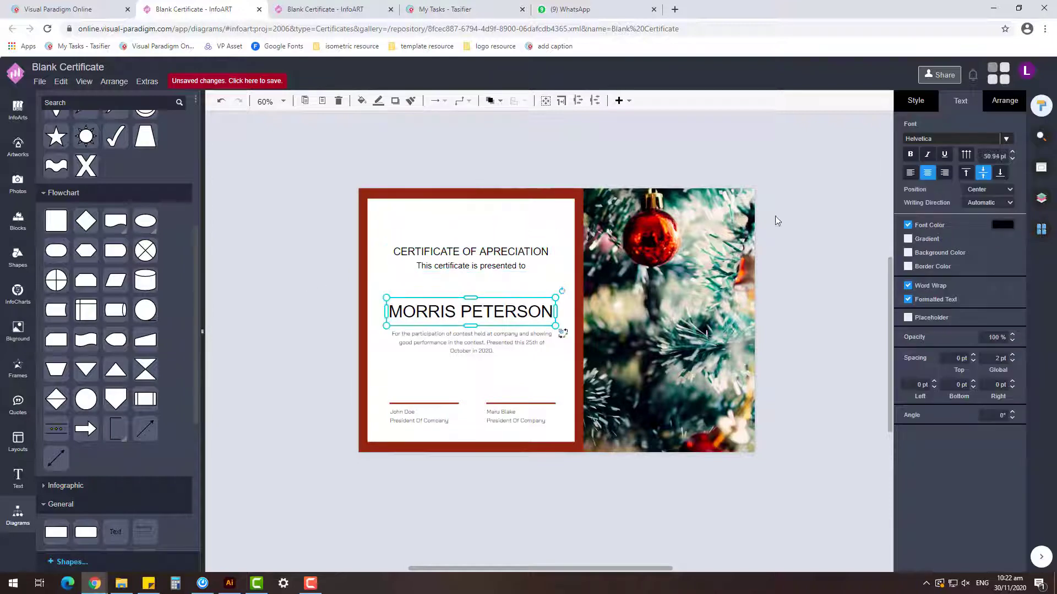
left_click(1006, 139)
scroll(934, 268, "down", 20)
left_click(926, 301)
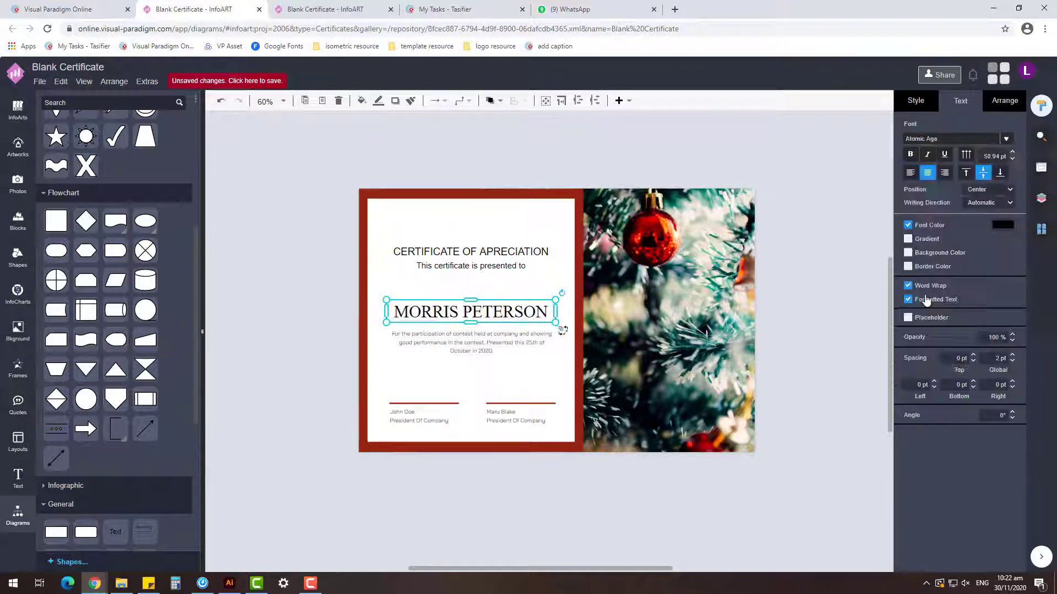
left_click(1005, 139)
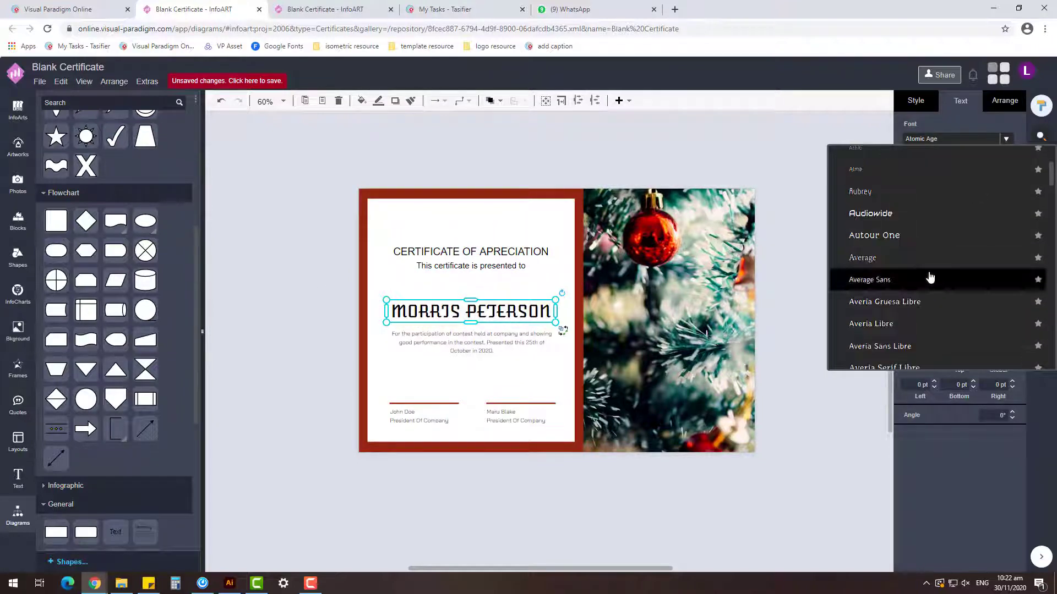
scroll(928, 278, "down", 5)
scroll(916, 317, "down", 3)
scroll(917, 318, "down", 3)
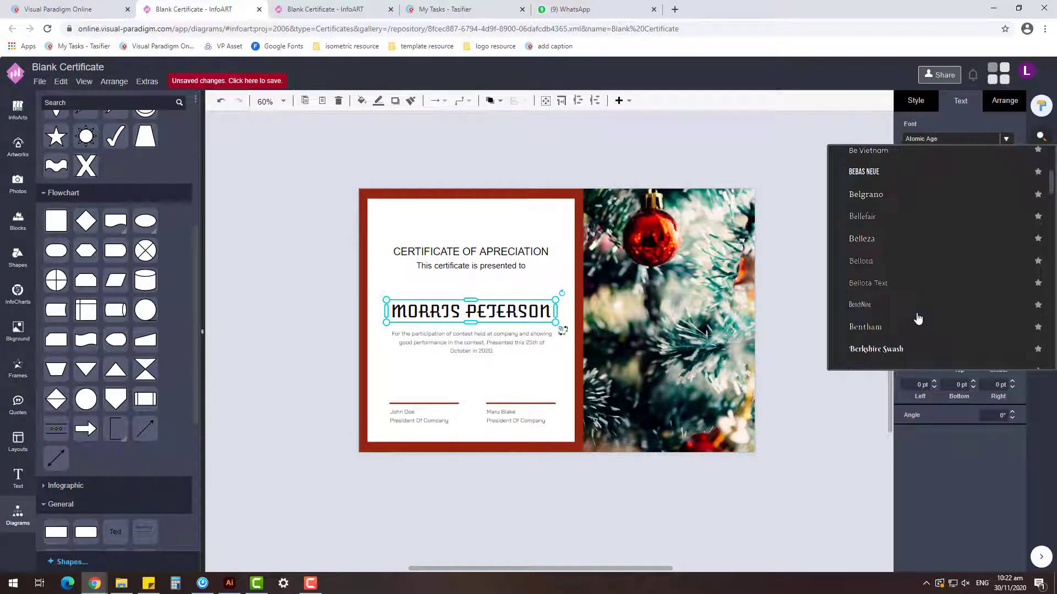
left_click(916, 305)
Change the recipient's name to the Carrois Gothic font.
left_click(1005, 139)
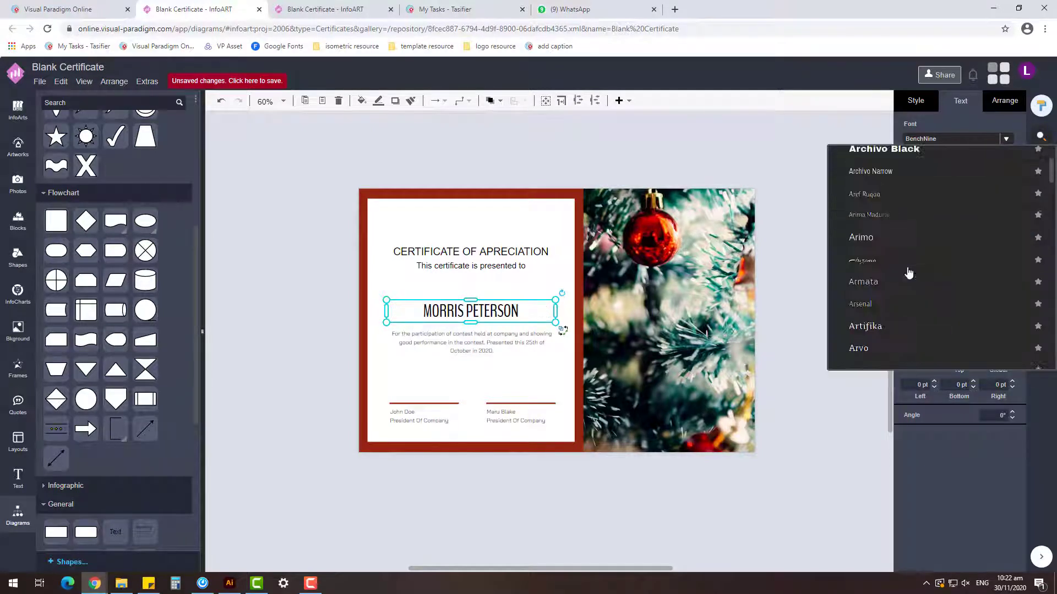
scroll(908, 272, "down", 5)
scroll(908, 272, "down", 20)
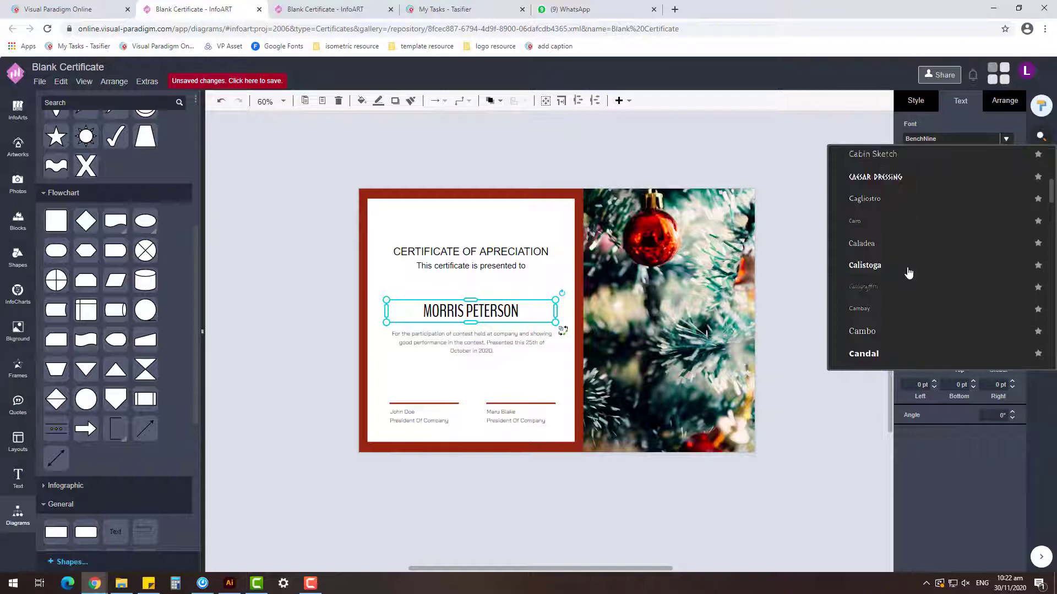
left_click(908, 305)
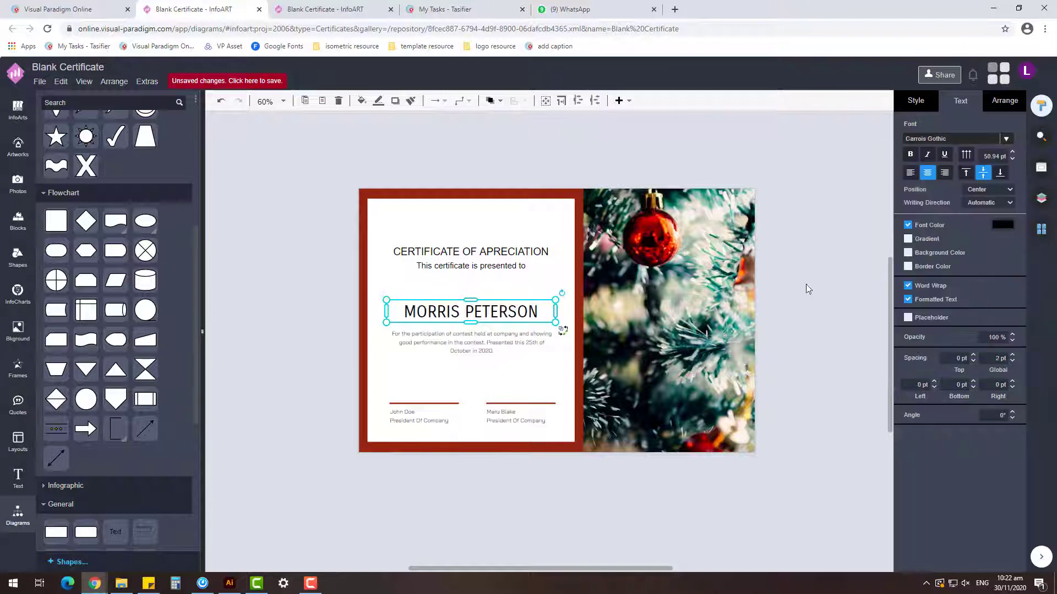
left_click(806, 285)
Try bold formatting on the recipient's name, and undo it.
left_click(505, 309)
left_click(911, 154)
left_click(807, 281)
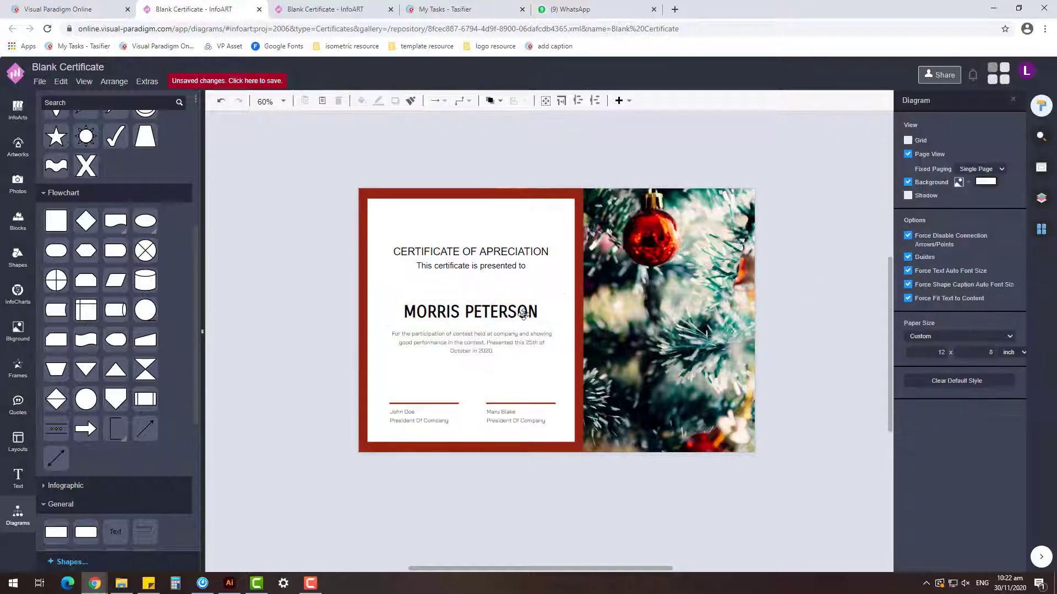
left_click(525, 315)
key("ctrl+z")
Change the recipient's name to a wide, rounded sans-serif font from further down the font list.
left_click(1005, 140)
scroll(930, 282, "down", 10)
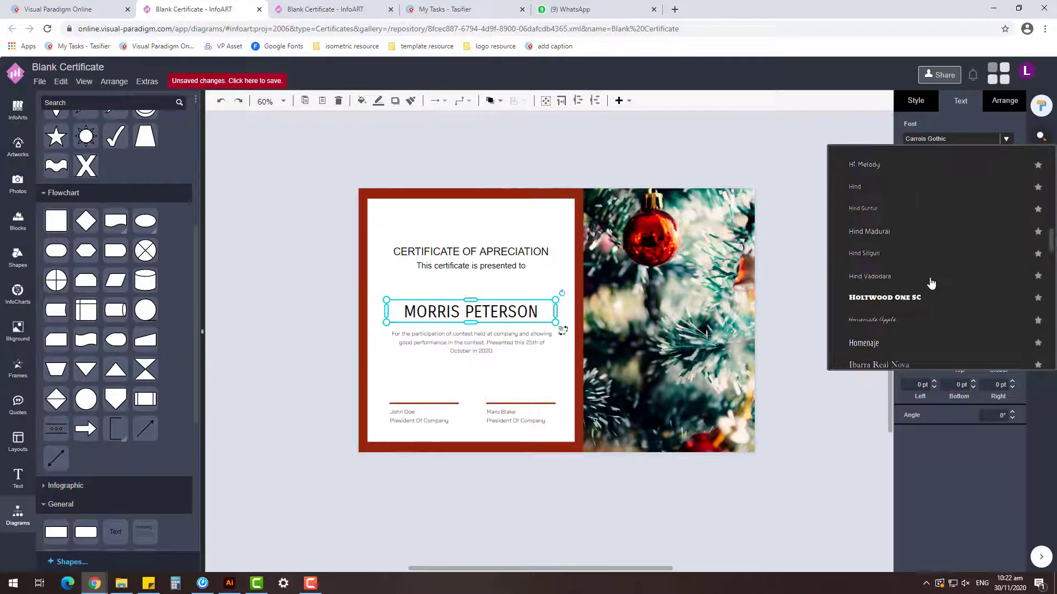
scroll(930, 282, "down", 15)
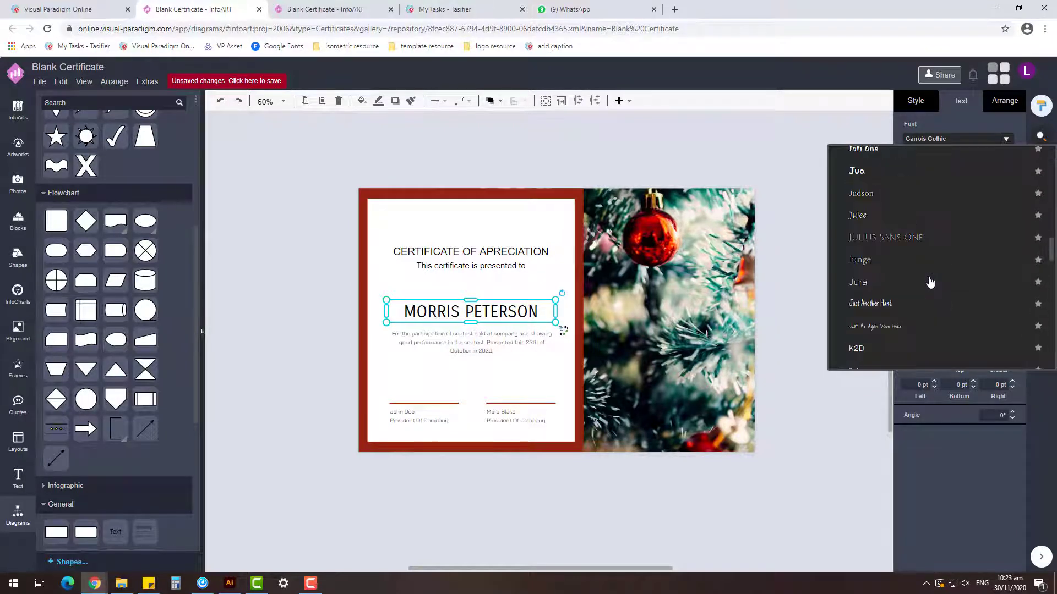
left_click(915, 197)
left_click(684, 334)
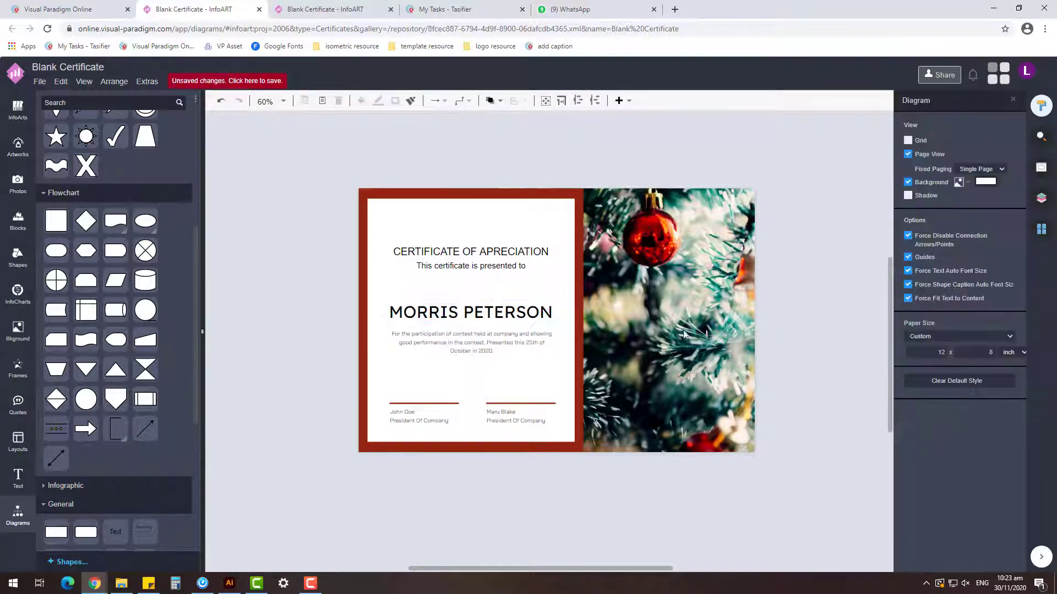
Change the font of the certificate title and the line beneath it to Imprima.
left_click(524, 314)
left_click(522, 286)
left_click(517, 262)
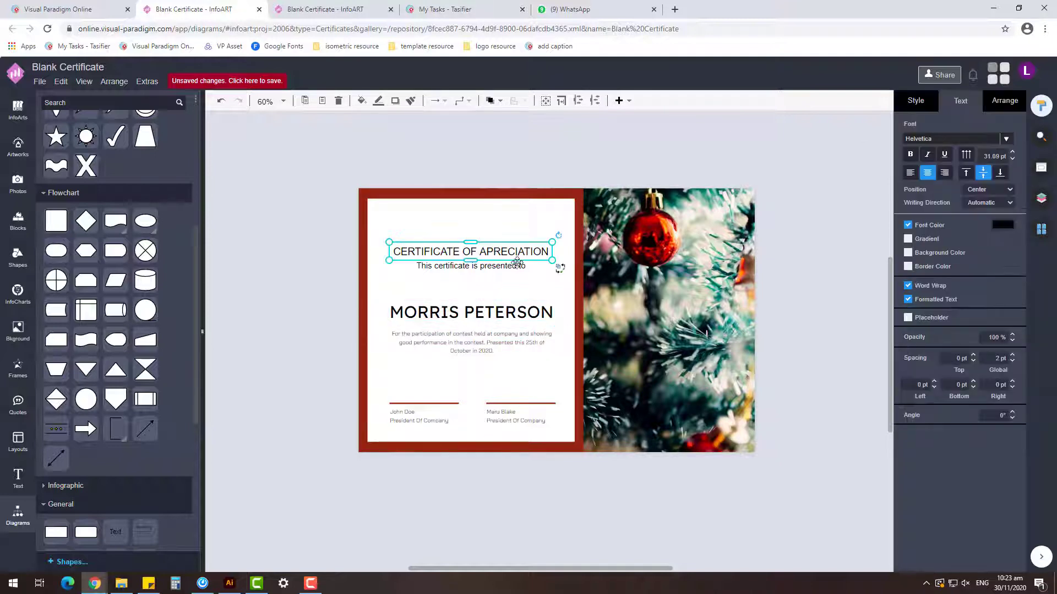
left_click(1005, 139)
scroll(924, 300, "down", 15)
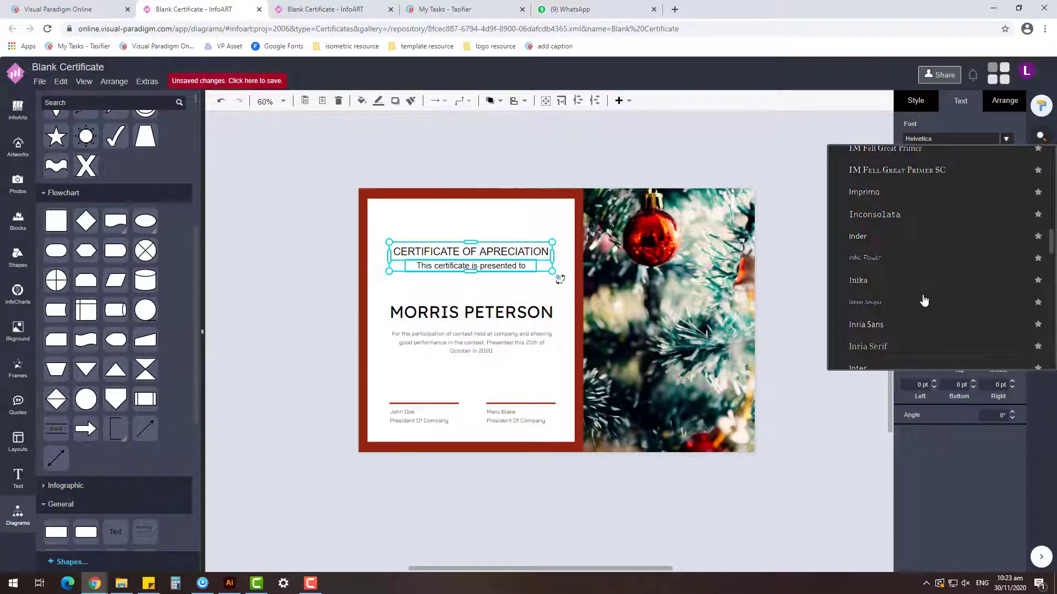
left_click(913, 192)
left_click(489, 176)
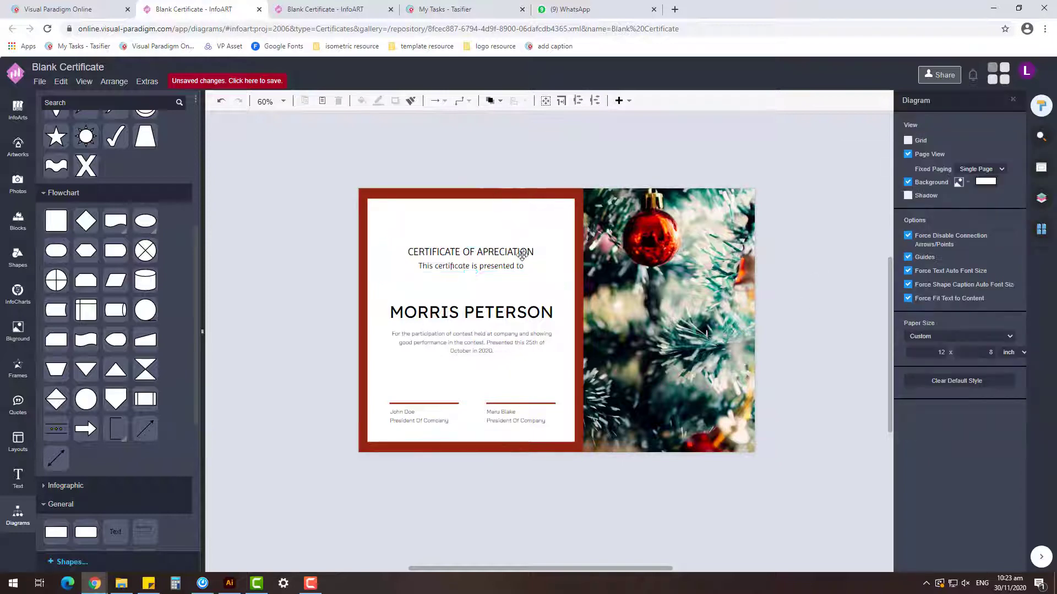
Enlarge the certificate title slightly and fit the "This certificate is presented to" line closely beneath it.
left_click(524, 253)
left_click_drag(553, 272, 579, 277)
left_click_drag(533, 261, 581, 279)
mouse_move(523, 257)
left_mouse_down()
mouse_move(550, 279)
mouse_move(519, 267)
left_mouse_up()
left_click(561, 180)
left_click(529, 260)
left_click(530, 270)
left_click(550, 177)
left_click(522, 269)
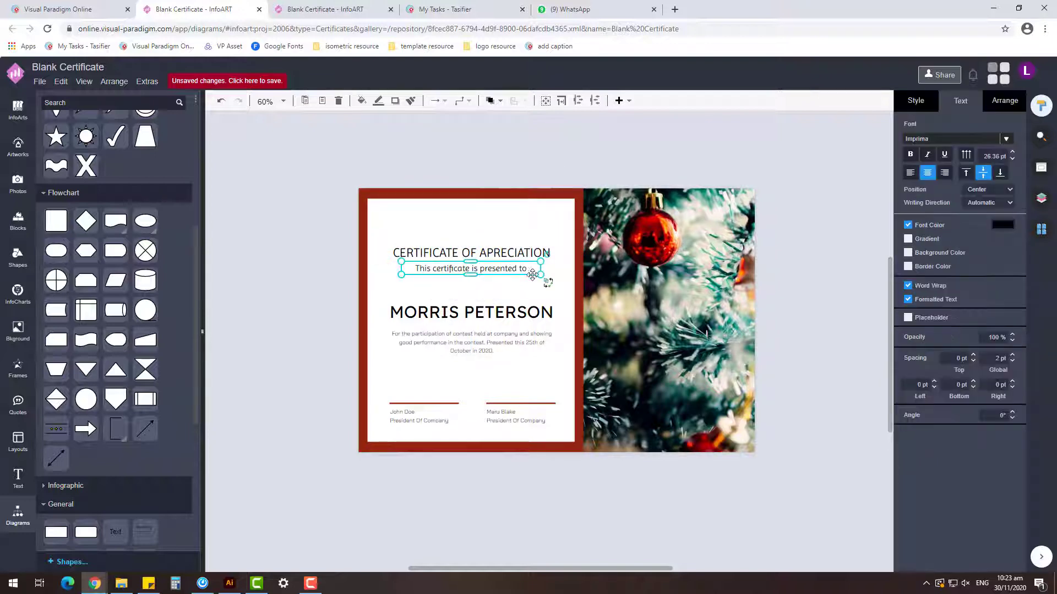
left_click(582, 141)
Move the title and the presentation line down towards the recipient's name and centre them on the white panel.
left_click_drag(501, 270, 507, 272)
left_click(507, 253)
left_click(506, 265, "shift")
left_click(574, 168)
left_click(517, 258)
left_click(503, 275, "shift")
left_click(500, 323, "shift")
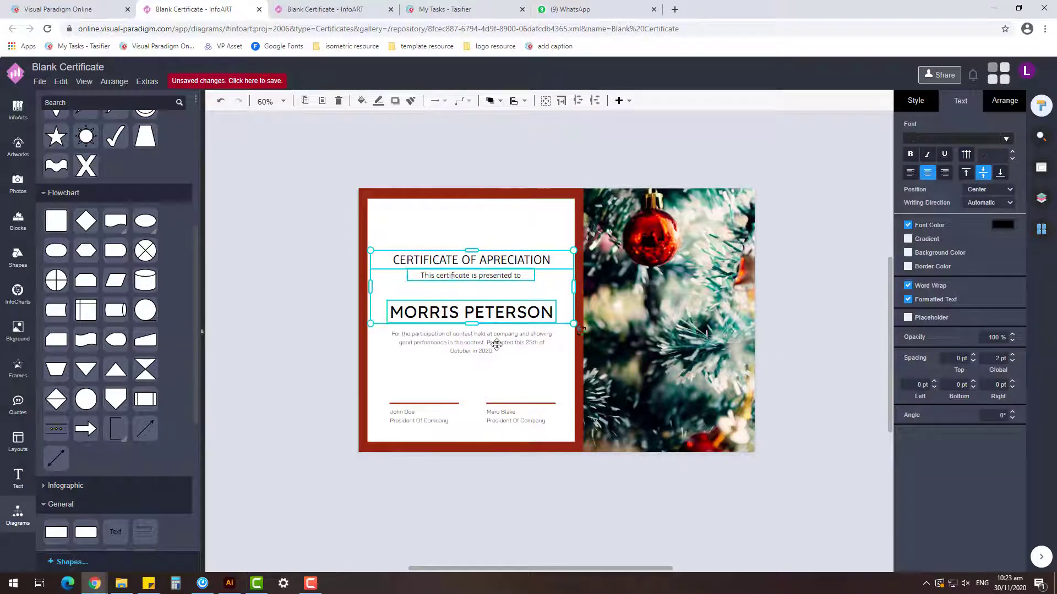
left_click(497, 345, "shift")
left_click(524, 175)
Move both signature blocks with their red lines slightly up towards the body text.
left_click_drag(596, 504, 327, 340)
left_click_drag(440, 410, 440, 403)
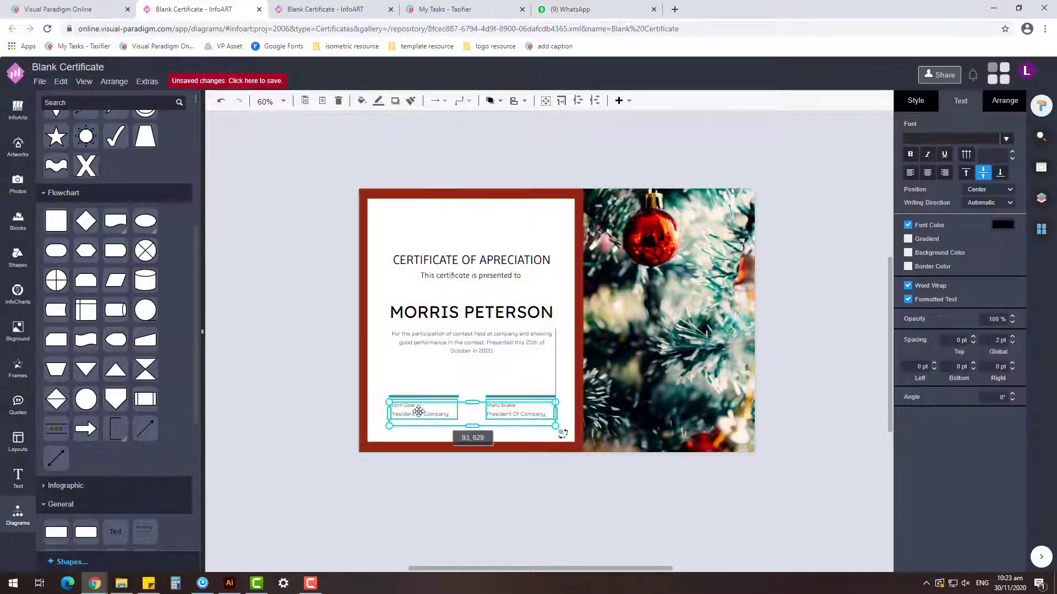
left_click(543, 480)
left_click_drag(581, 471, 380, 364)
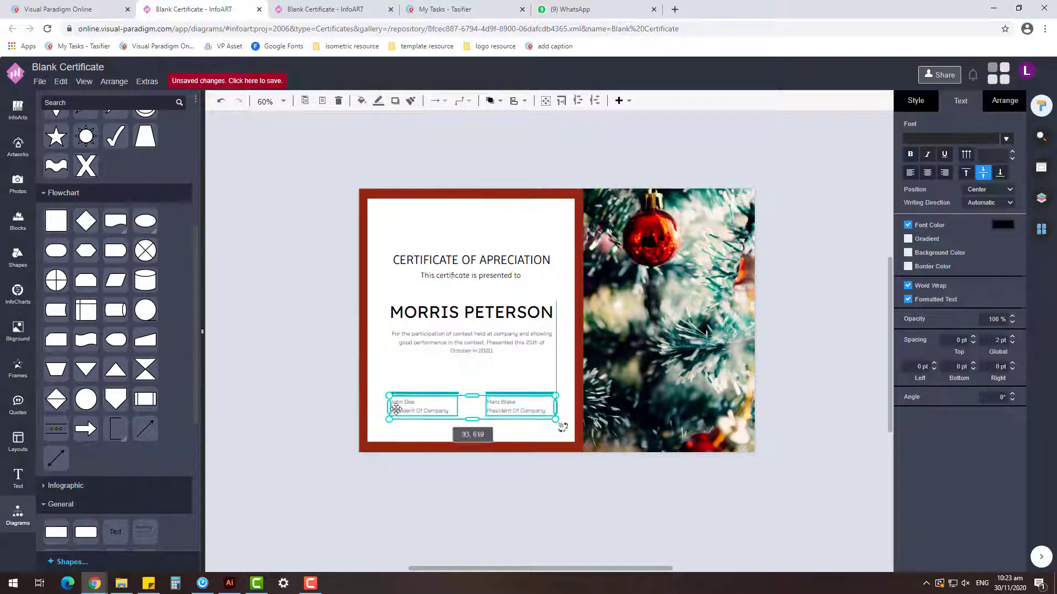
left_click(582, 479)
Shift the title, recipient's name, body text and signature blocks together slightly down the panel.
left_click_drag(582, 479, 366, 247)
left_click_drag(476, 256, 475, 262)
left_click(304, 292)
Enlarge the title and the presentation line together and recentre them above the recipient's name.
left_click(503, 268)
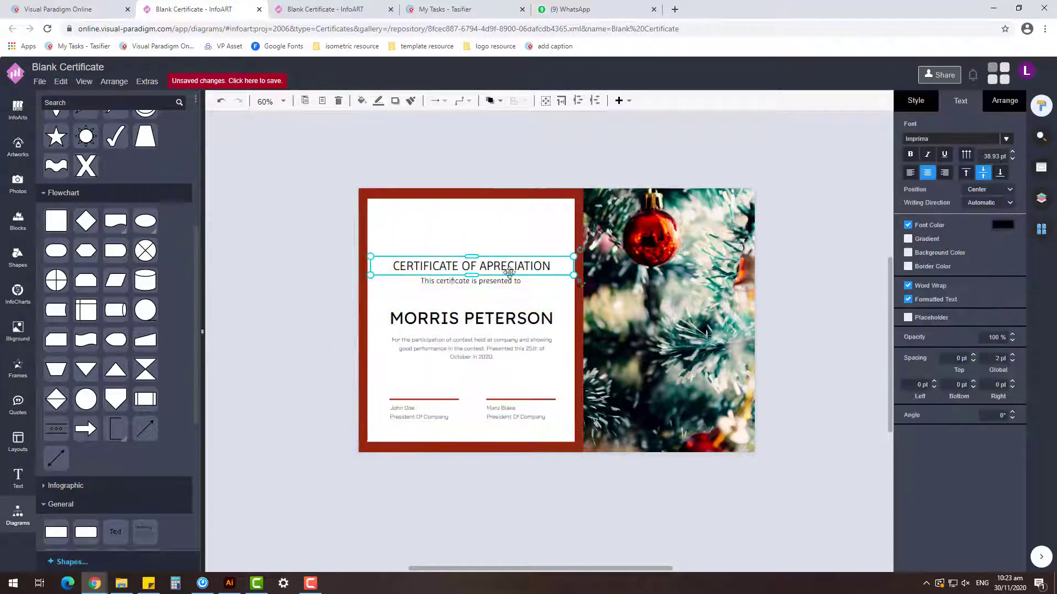
left_click(523, 278, "shift")
left_click_drag(574, 257, 584, 254)
left_click_drag(515, 271, 510, 271)
left_click_drag(579, 254, 582, 253)
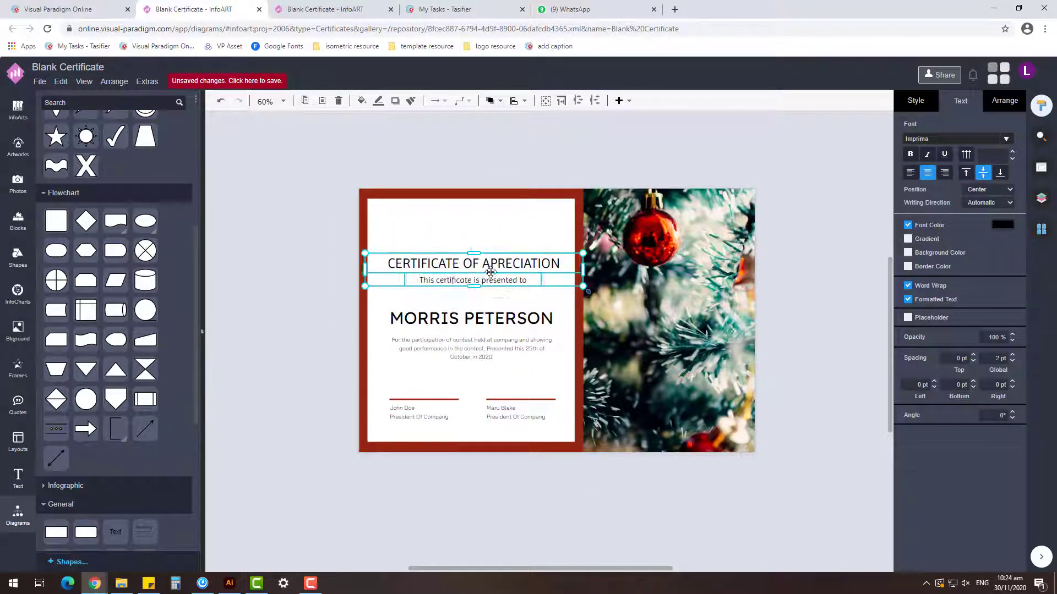
left_click_drag(490, 273, 523, 281)
left_click(317, 286)
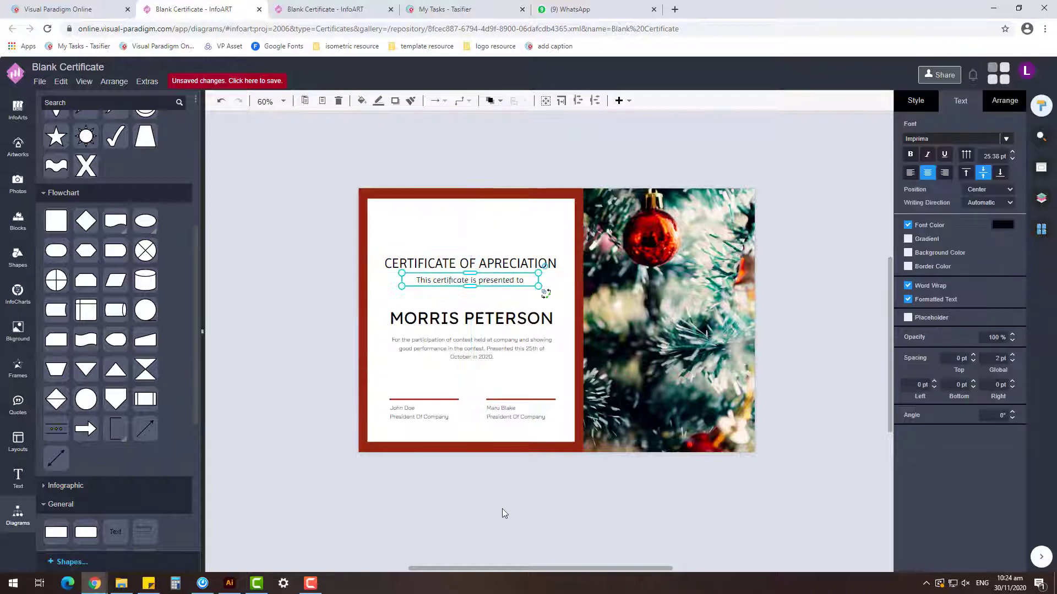
left_click(502, 509)
Shrink the title and the presentation line together to about the width of the recipient's name and centre them.
left_click(542, 270)
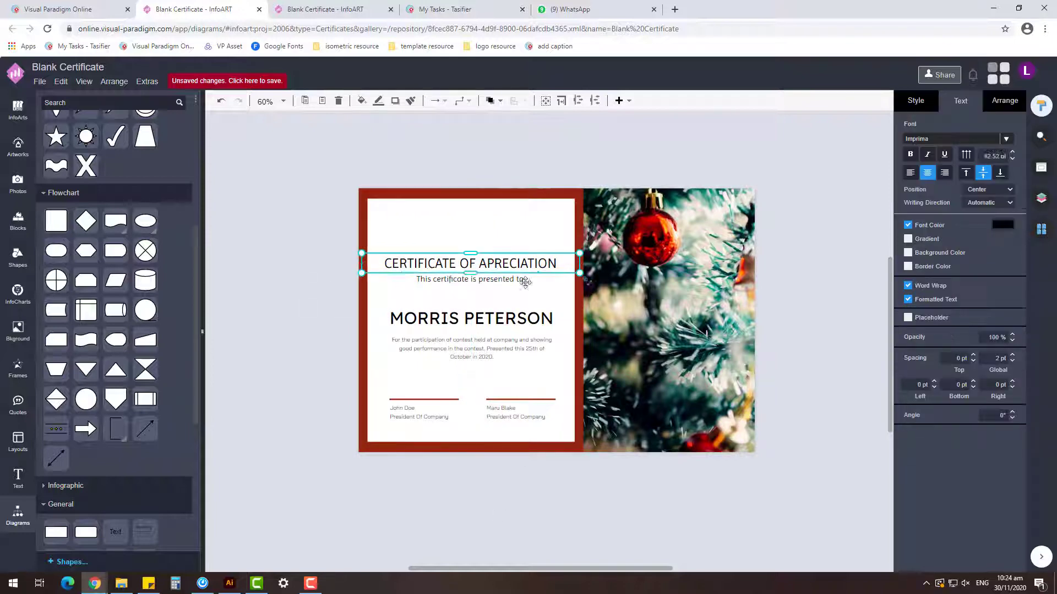
left_click(524, 281, "shift")
left_click_drag(579, 254, 567, 254)
left_click_drag(488, 265, 495, 265)
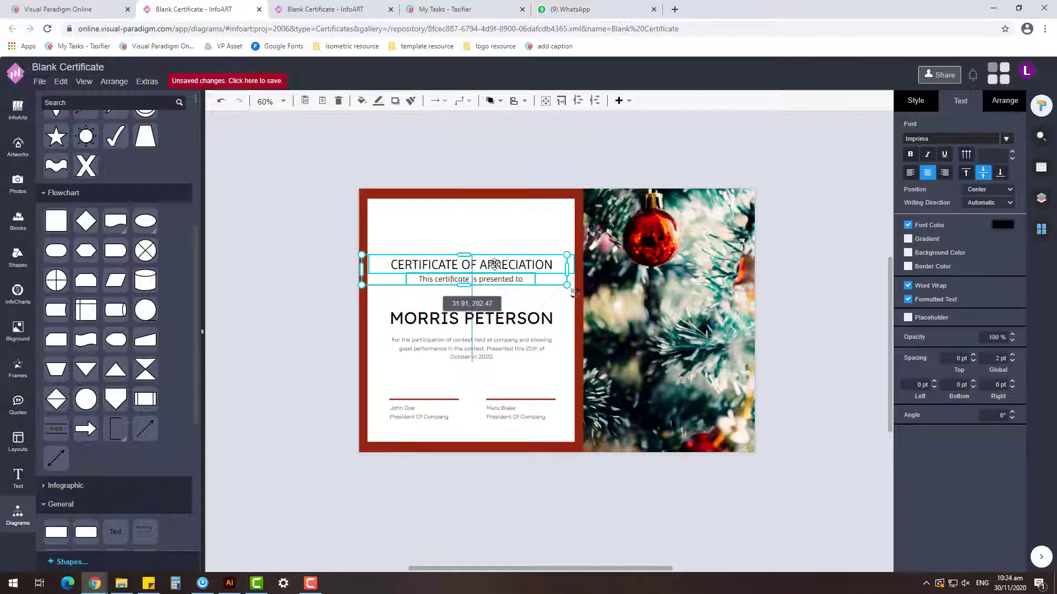
left_click(494, 476)
Nudge all the certificate text and signature lines a little lower inside the white panel.
left_click(518, 320)
left_click(559, 495)
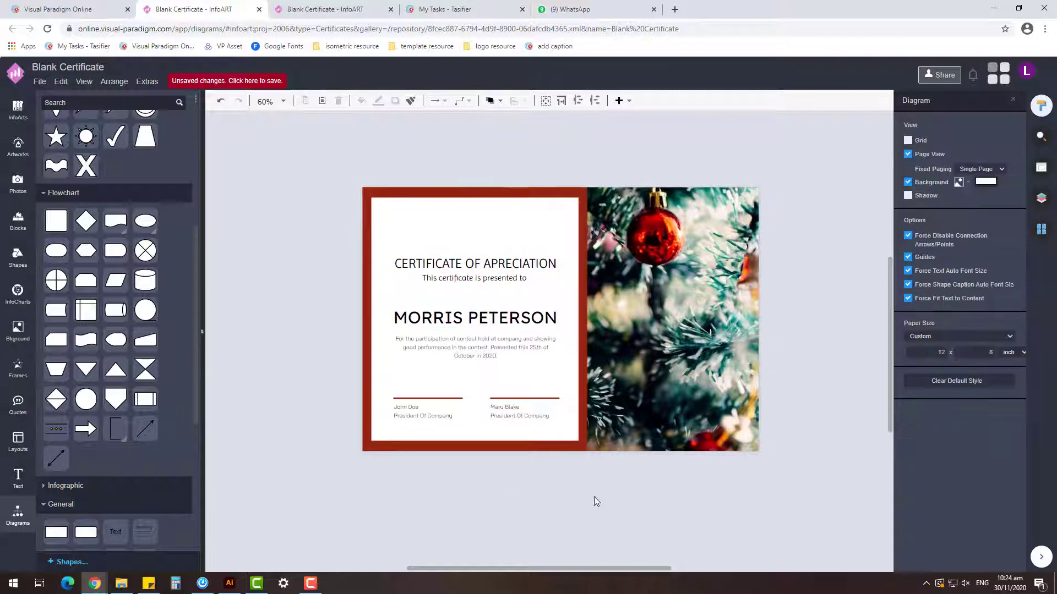
left_click_drag(594, 496, 361, 226)
left_click_drag(490, 265, 489, 266)
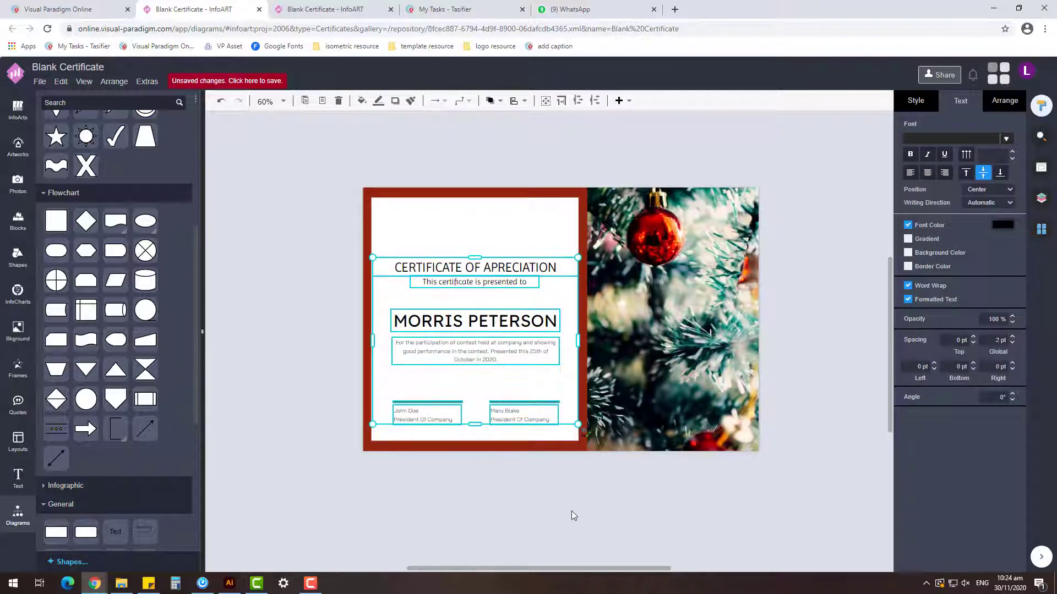
left_click(557, 528)
Search the artworks for "christmas" and place the candles with holly artwork centred above the certificate title.
left_click(17, 151)
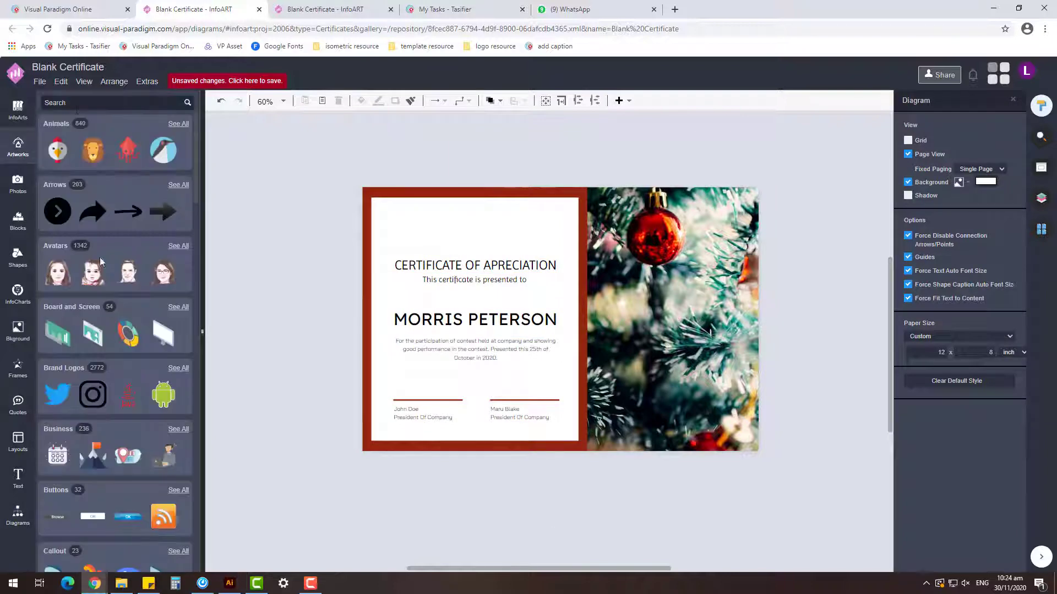
left_click(77, 109)
type("christmas")
key("Return")
scroll(127, 262, "down", 8)
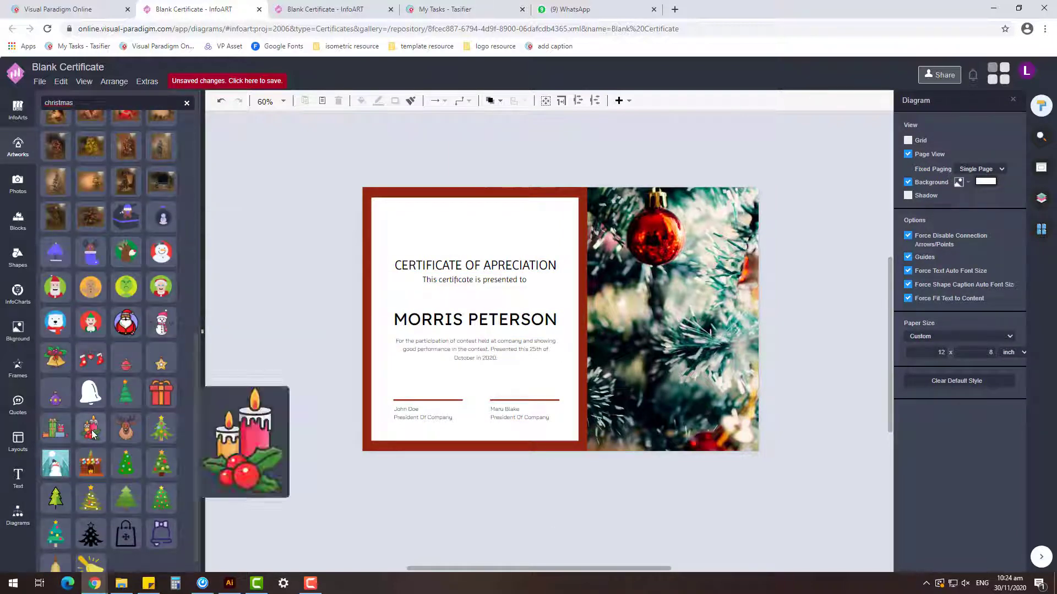
left_click_drag(92, 434, 483, 228)
left_click(303, 294)
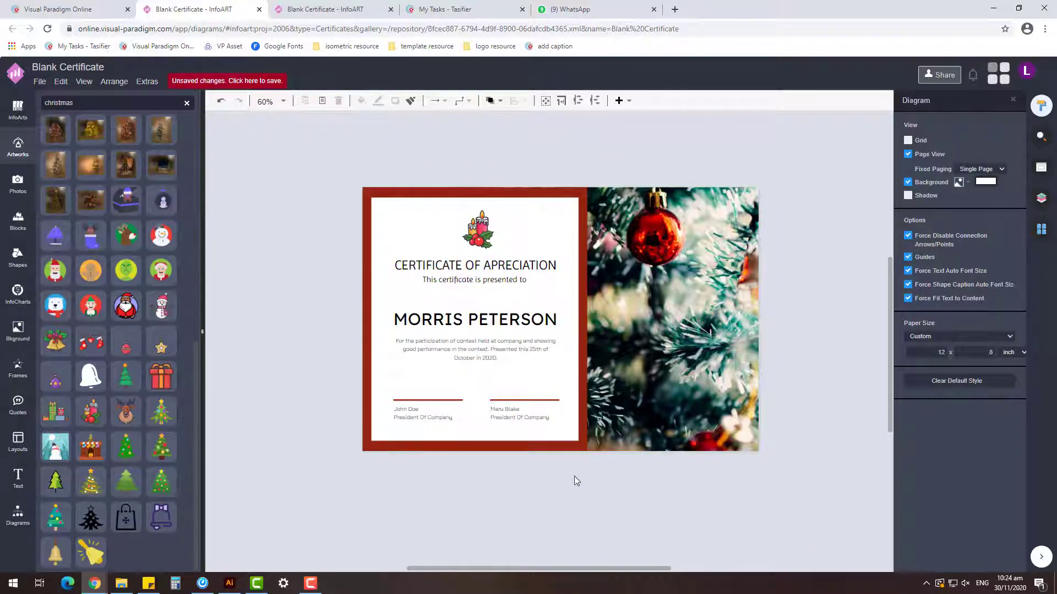
Move all the text and signature blocks slightly down to leave more room beneath the candles artwork.
left_click_drag(582, 485, 363, 248)
left_click_drag(473, 267, 473, 270)
left_click(511, 482)
left_click(483, 231)
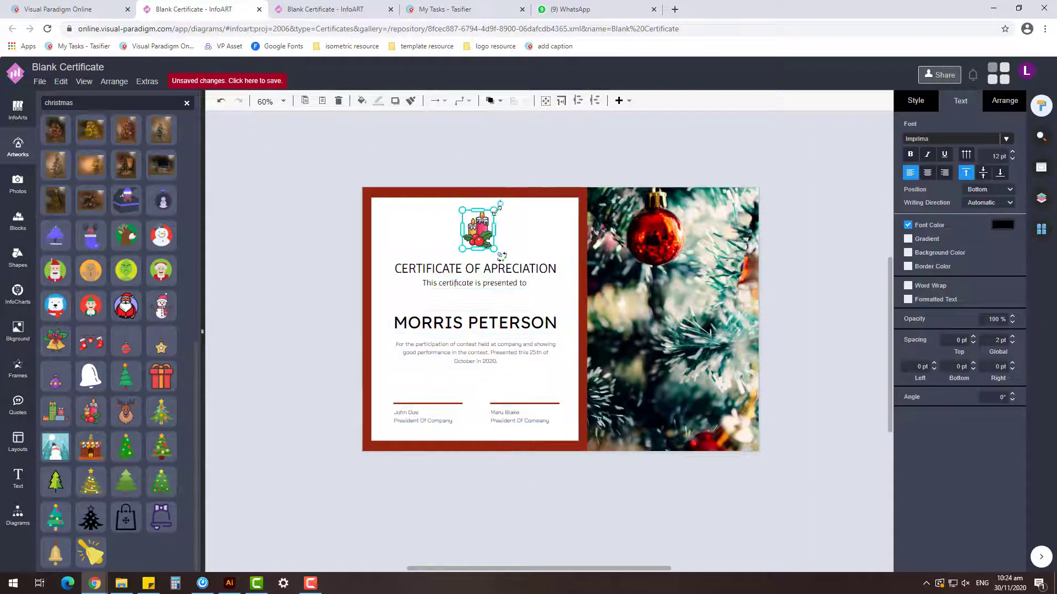
left_click(561, 158)
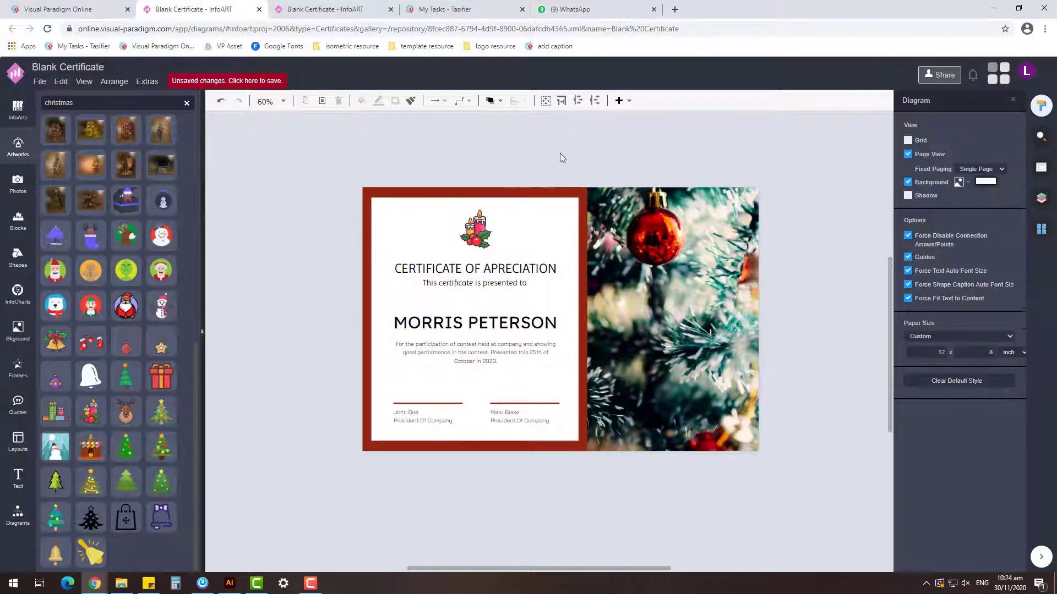
Delete the candles artwork, then try the snowman artwork above the title and remove it.
left_click(476, 230)
left_click(523, 164)
left_click(476, 237)
key("Delete")
left_click_drag(161, 306, 468, 244)
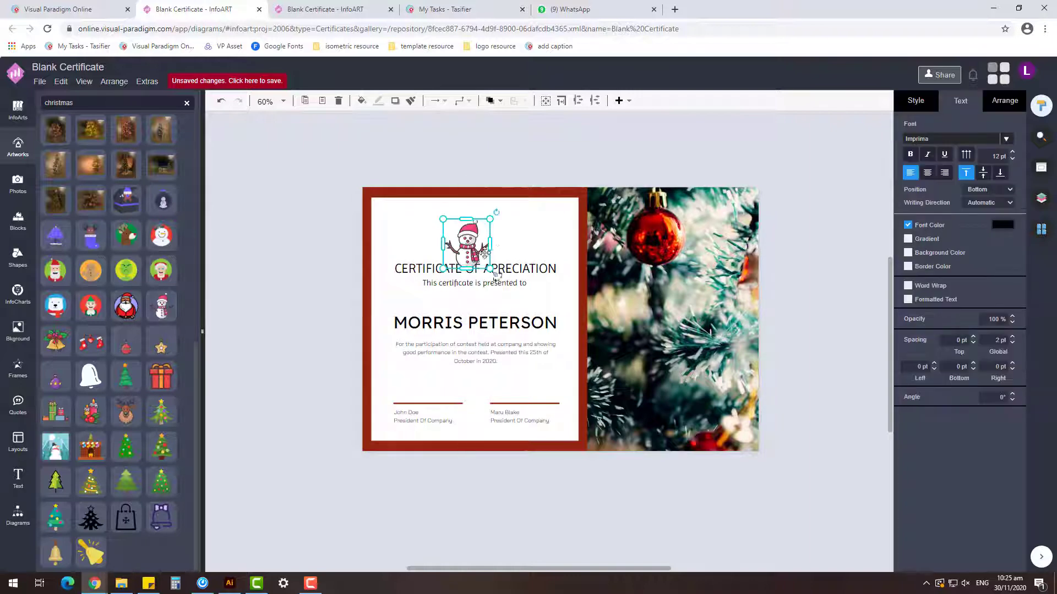
key("Delete")
Place the round Santa Claus artwork above the title, scale it down to fit and centre it.
scroll(103, 450, "down", 8)
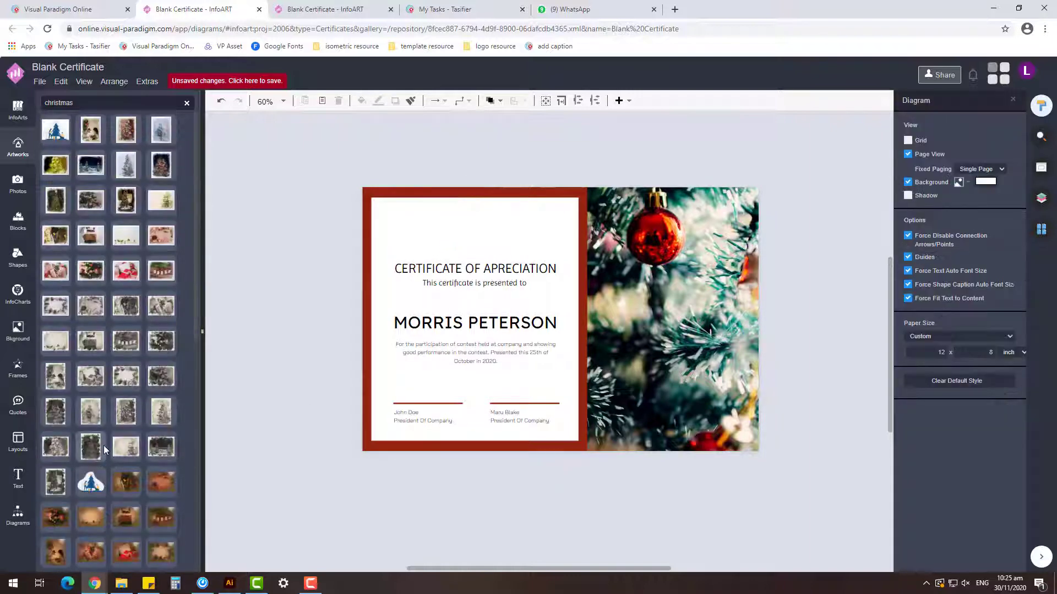
scroll(104, 445, "up", 8)
left_click_drag(126, 306, 482, 244)
left_click(517, 169)
left_click(480, 226)
left_click_drag(496, 204, 486, 218)
left_click_drag(478, 232, 482, 229)
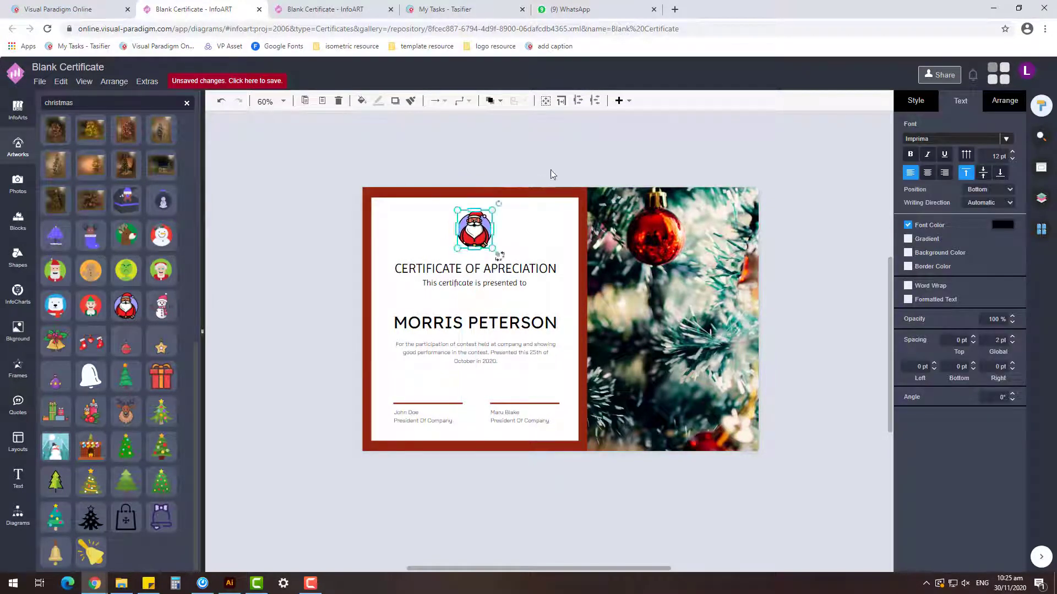
left_click(552, 175)
Set the background circle of the Santa artwork to dark green 0E3B1B.
left_click(488, 231)
left_click(930, 104)
left_click(911, 144)
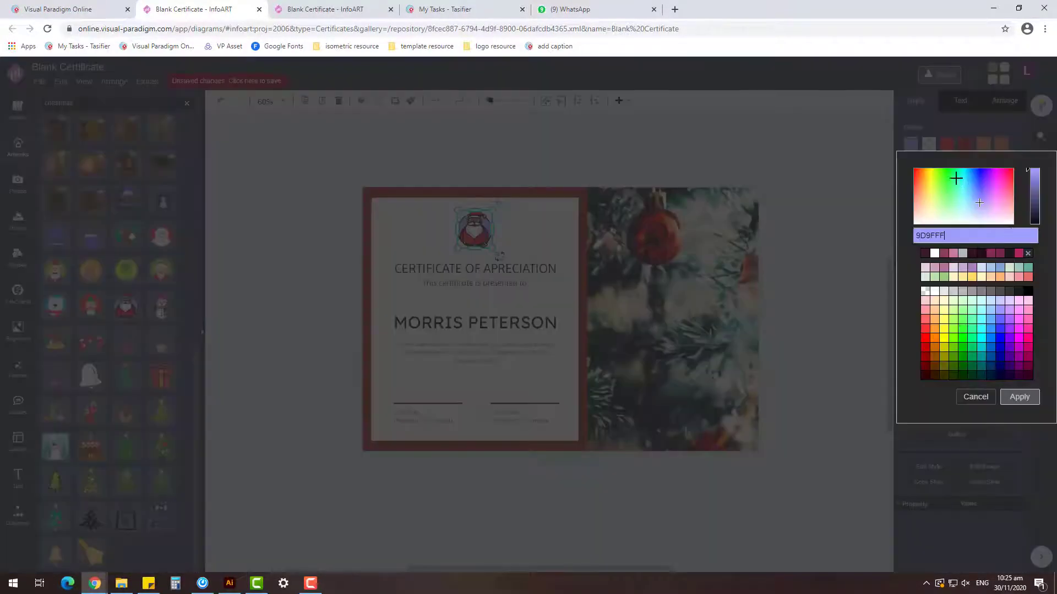
left_click(955, 178)
left_click(1028, 204)
mouse_move(951, 185)
left_mouse_down()
mouse_move(942, 184)
mouse_move(960, 180)
mouse_move(952, 181)
left_mouse_up()
left_click(1026, 208)
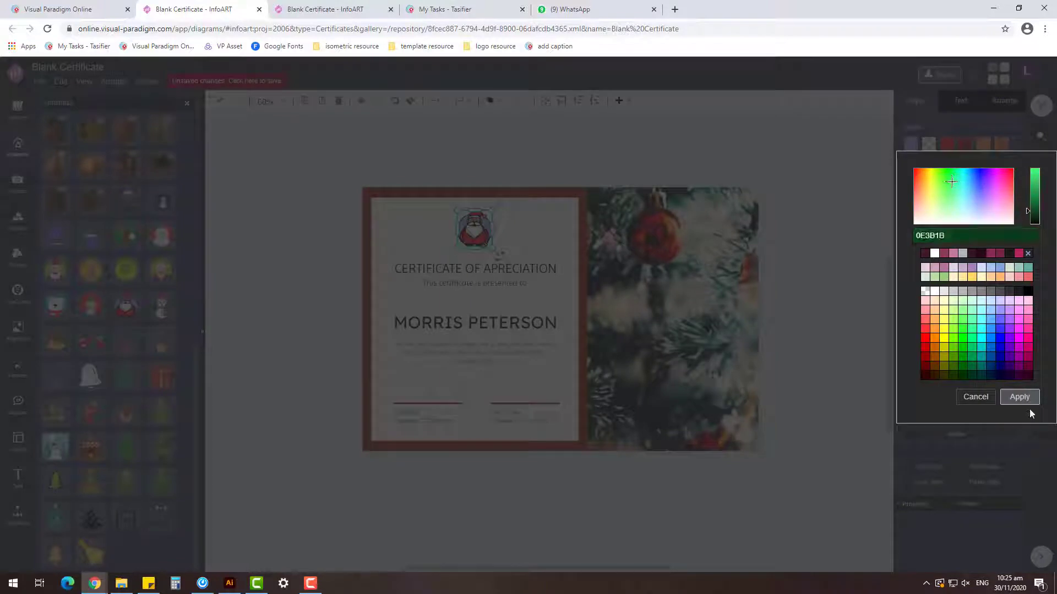
left_click(1019, 397)
Look up the colour code of the red border panel for use on the Santa artwork.
left_click(947, 146)
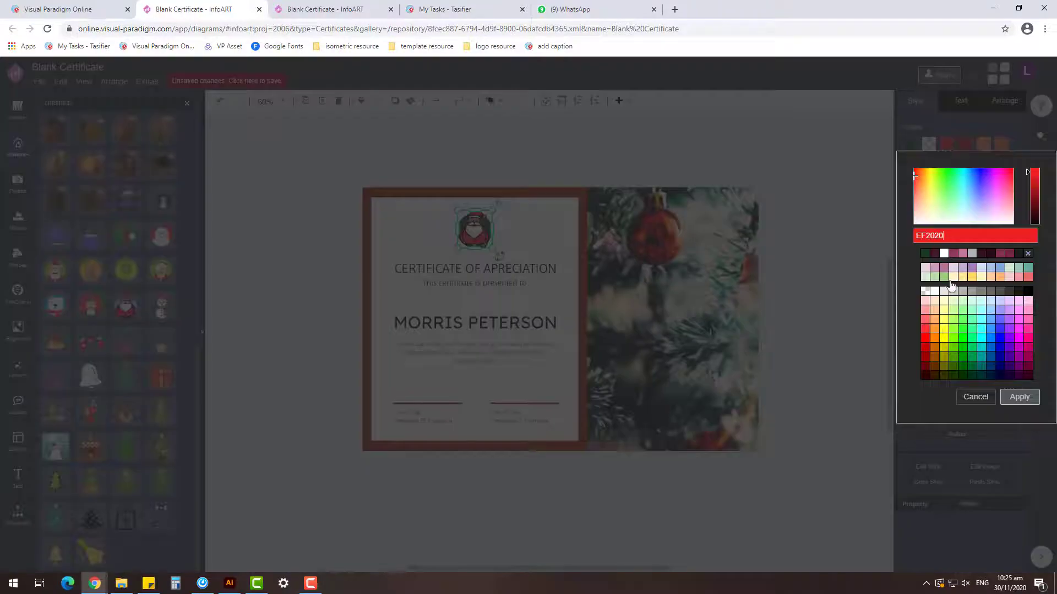
left_click(975, 396)
left_click(809, 359)
left_click(584, 357)
left_click(1003, 177)
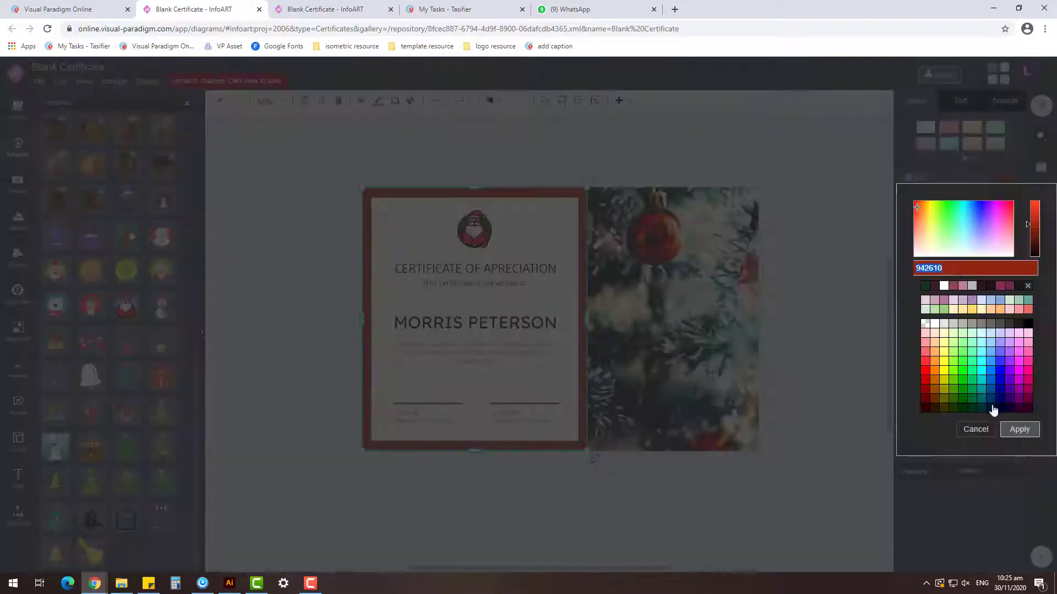
left_click(975, 429)
Recolour the two main red shades of the Santa artwork to match the border, setting the first to 942610.
left_click(476, 226)
left_click(946, 146)
type("942610")
left_click(1019, 397)
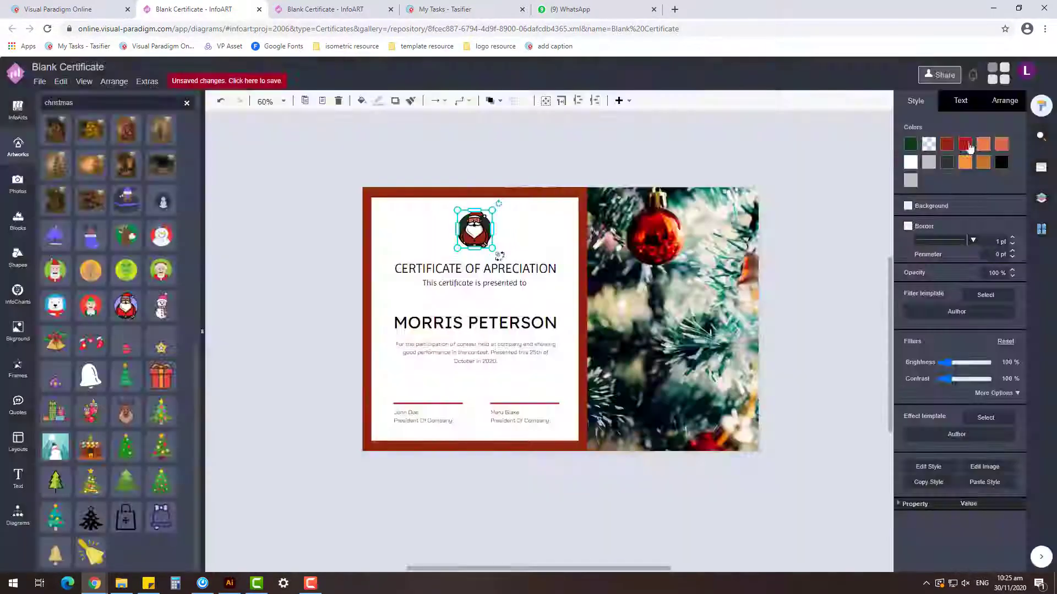
left_click(966, 145)
left_click(1019, 397)
left_click(815, 293)
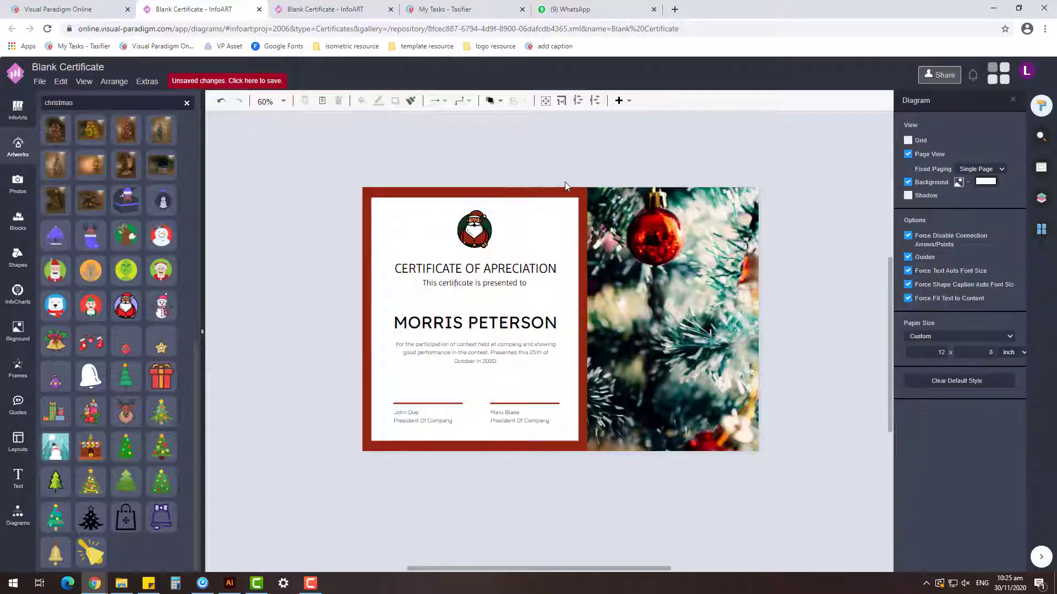
Set the first red shade of the Santa artwork to the brighter red B52E14.
left_click(492, 234)
left_click(822, 213)
left_click(490, 232)
left_click(946, 146)
left_click(1028, 186)
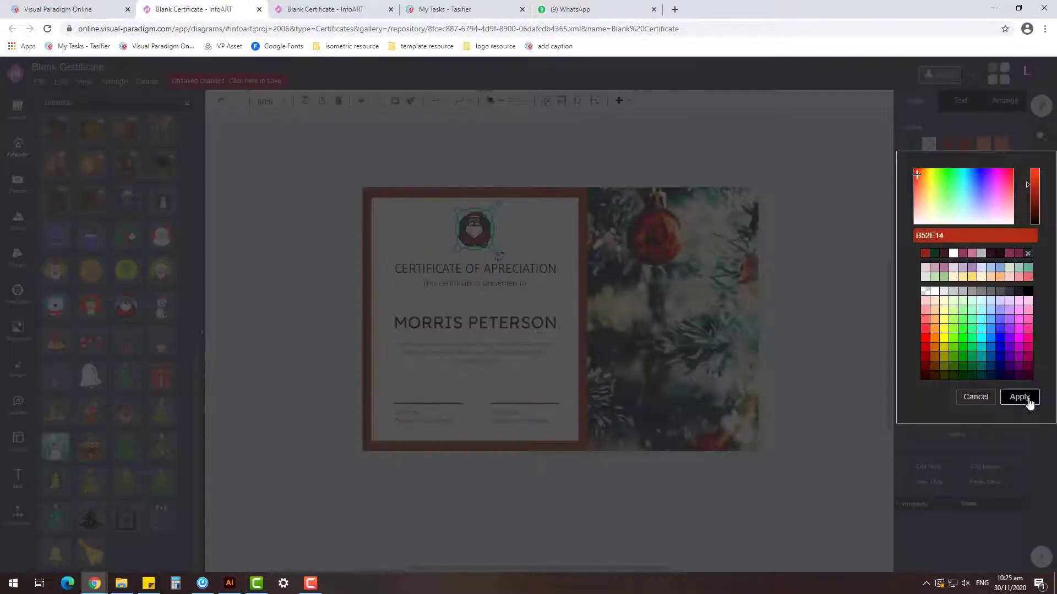
left_click(1027, 400)
left_click(820, 287)
Enlarge the Santa artwork slightly and recentre it above the title.
scroll(409, 219, "up", 2)
scroll(409, 219, "up", 1)
left_click(516, 235)
left_click_drag(553, 201, 560, 199)
left_click_drag(518, 233, 514, 235)
left_click(362, 338)
scroll(362, 342, "down", 4)
left_click(759, 297)
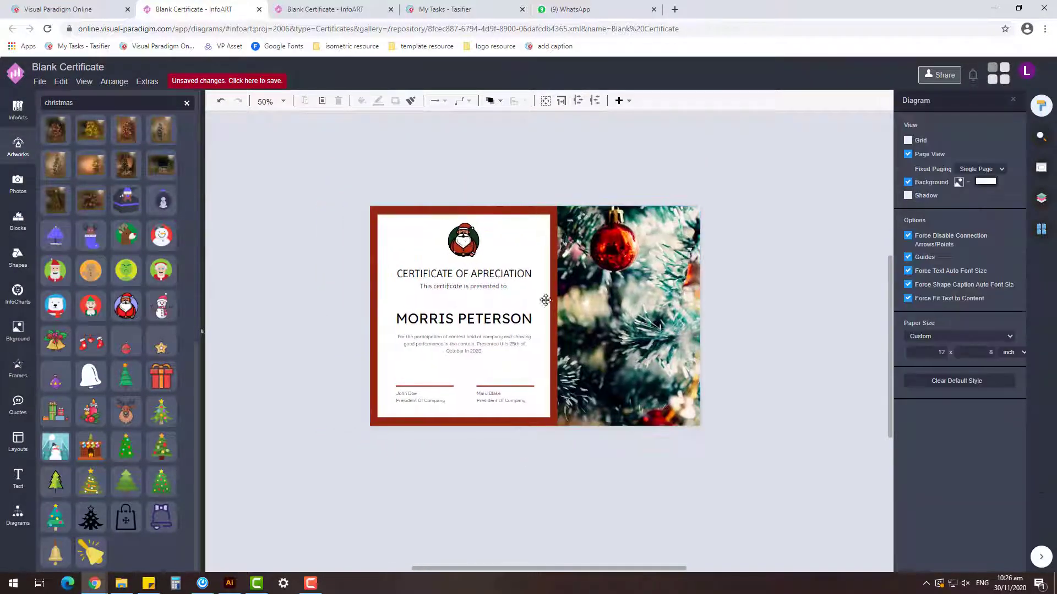
left_click(468, 240)
left_click(559, 450)
left_click_drag(446, 271, 544, 376)
left_click(516, 202)
Add small 14 pt red circles as decoration on one side of the Santa artwork.
scroll(438, 212, "up", 2)
left_click(22, 513)
scroll(84, 226, "down", 5)
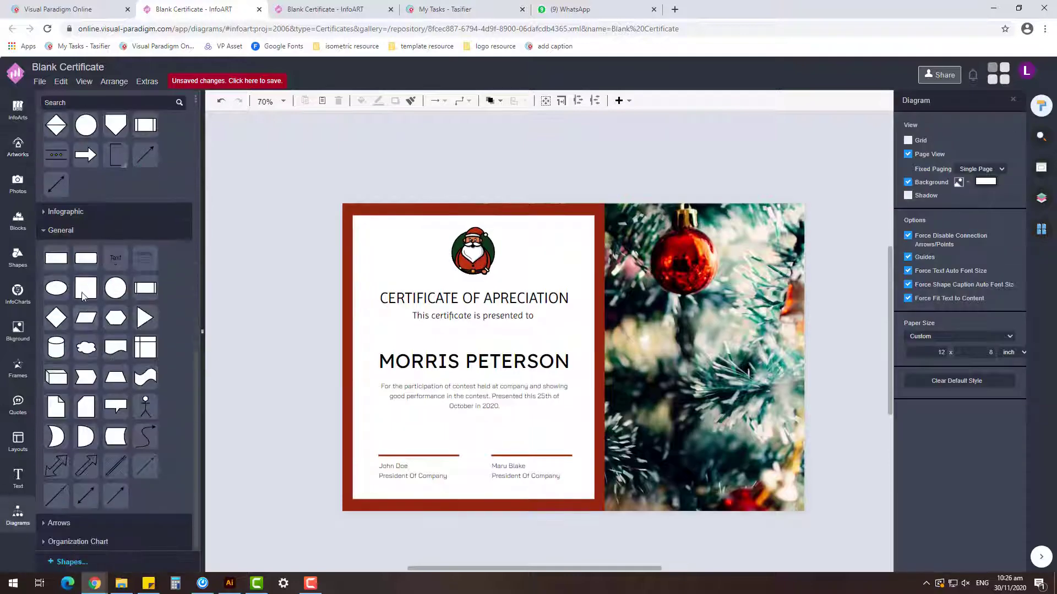
left_click_drag(369, 182, 369, 182)
left_click_drag(398, 182, 498, 270)
left_click(400, 200)
key("ctrl+z")
left_click(361, 193)
Arrange three red circles in a downward triangle on each side of the Santa artwork.
scroll(360, 210, "up", 4)
left_click(437, 177)
left_click(386, 250)
left_click_drag(390, 268, 740, 329)
left_click(739, 288)
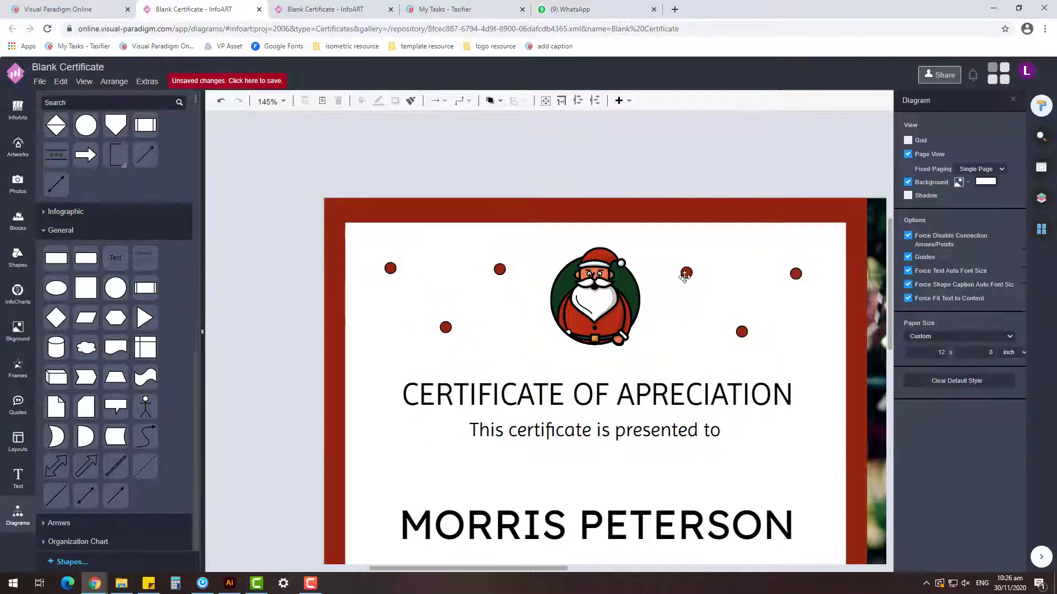
Align the four upper red circles beside the Santa artwork to the same vertical middle.
left_click(686, 273)
left_click(795, 274, "shift")
left_click(390, 268, "shift")
left_click(499, 269, "shift")
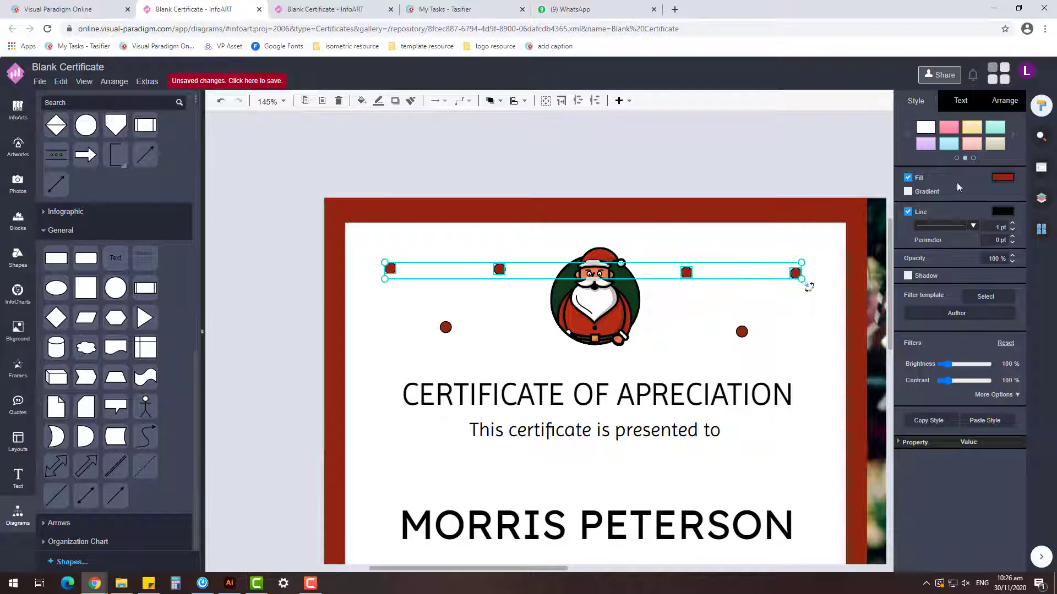
left_click(1005, 100)
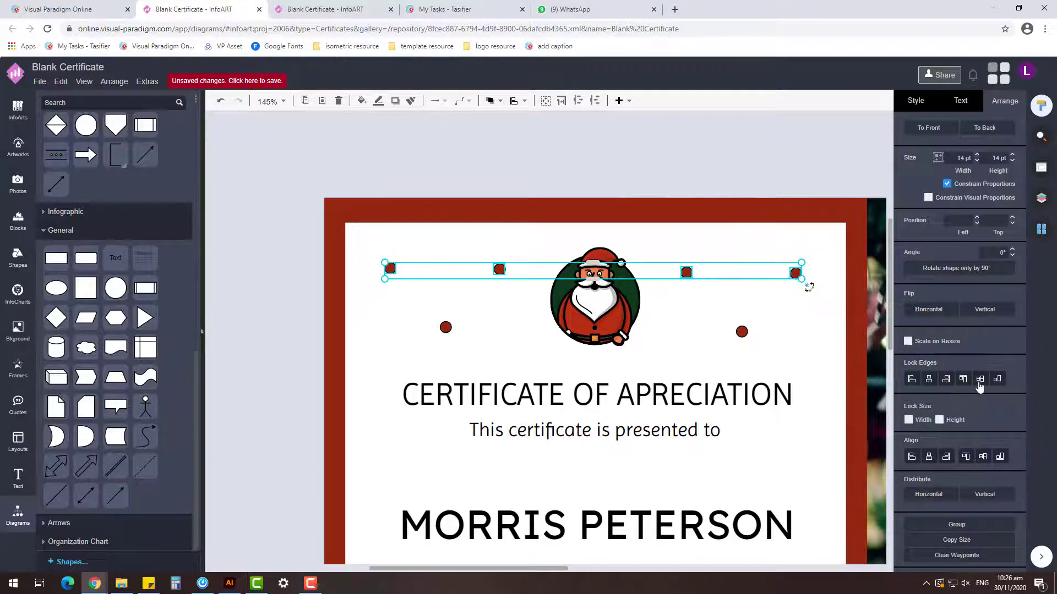
left_click(983, 456)
Align the two lower red circles beside the Santa artwork to the same vertical middle.
left_click(445, 327)
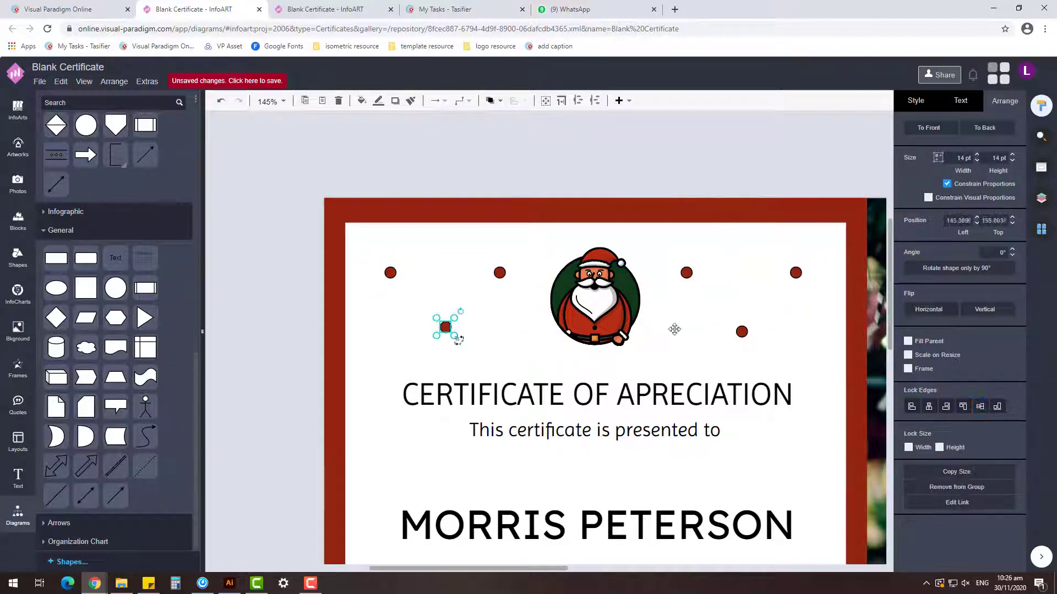
left_click(679, 134)
left_click(741, 332)
left_click(445, 328, "shift")
left_click(985, 457)
left_click(698, 193)
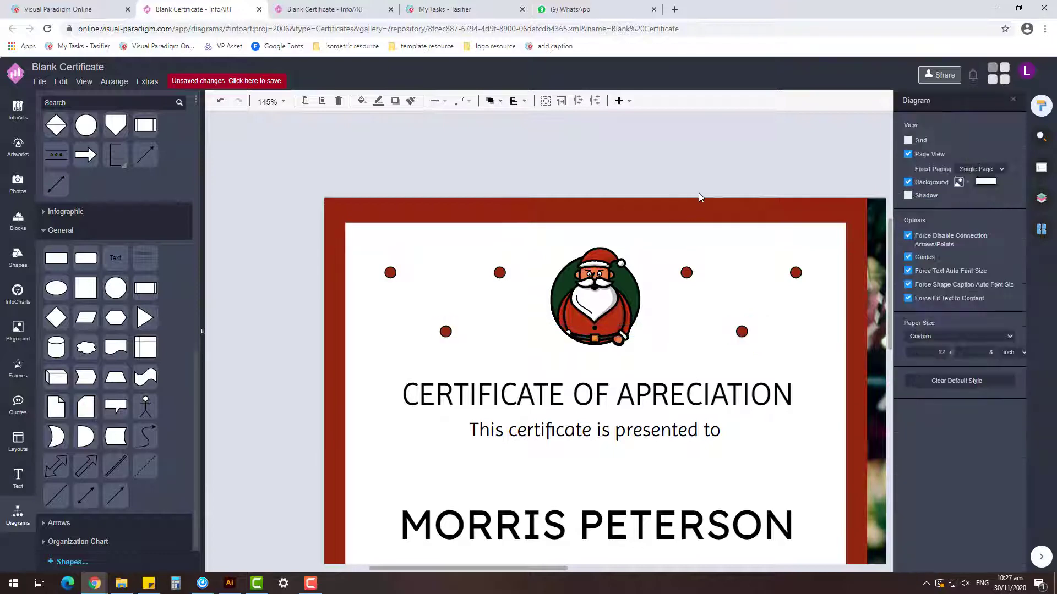
Nudge both signature blocks with their red lines slightly upward together.
scroll(698, 197, "down", 5)
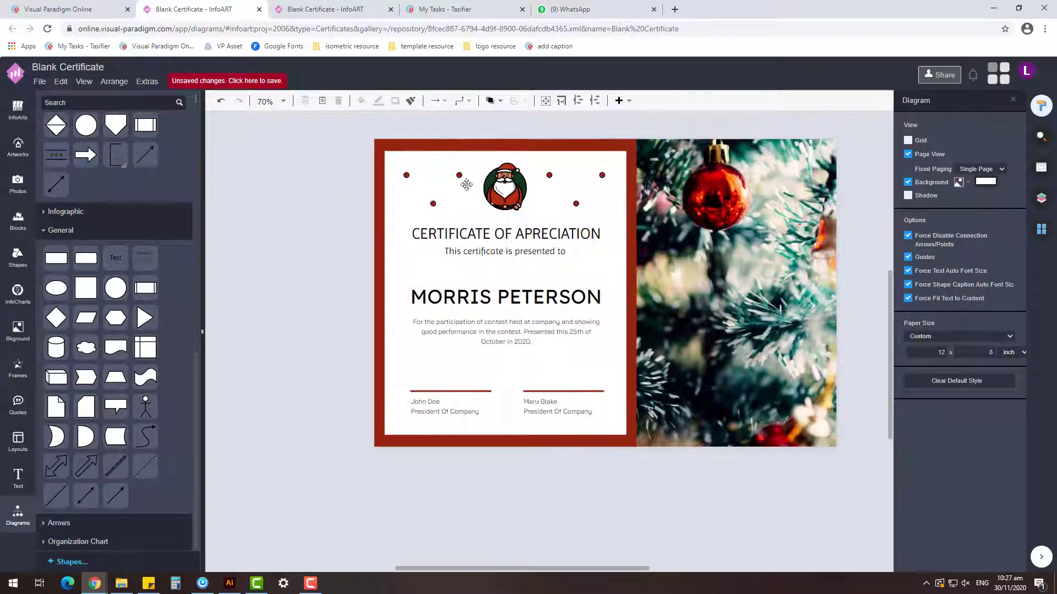
mouse_move(589, 506)
left_mouse_down()
mouse_move(564, 502)
mouse_move(350, 368)
left_mouse_up()
key("Up")
key("Up")
key("Up")
key("Up")
left_click(546, 492)
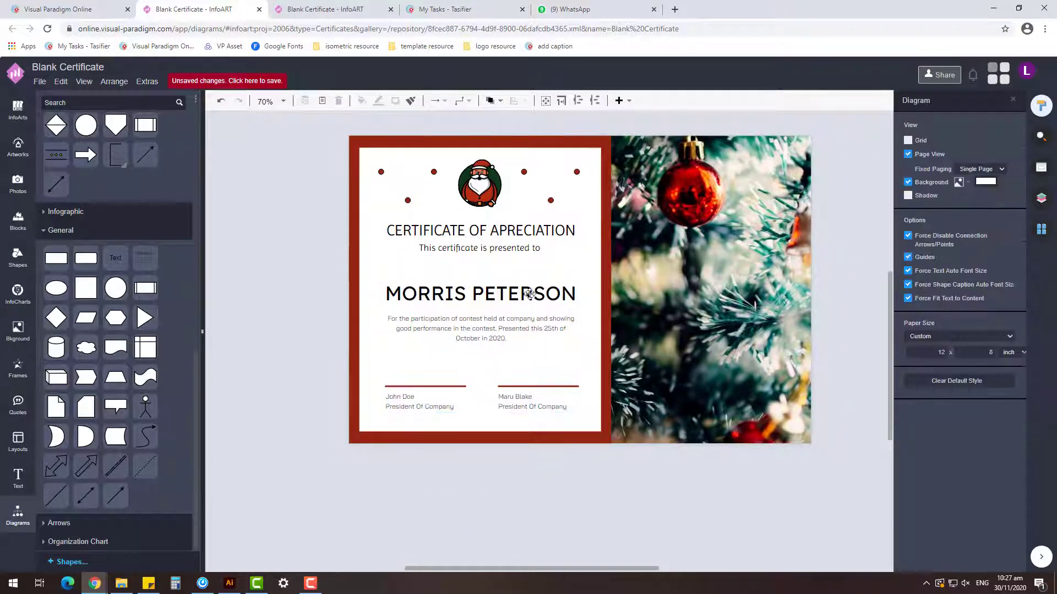
Nudge the recipient name and the description paragraph slightly upward together.
left_click(529, 294)
left_click(540, 328, "shift")
key("Up")
key("Up")
key("Up")
left_click(577, 459)
Change the font colour of the certificate title and the "This certificate is presented to" line to dark red.
left_click(546, 248)
left_click(565, 236, "shift")
left_click(976, 102)
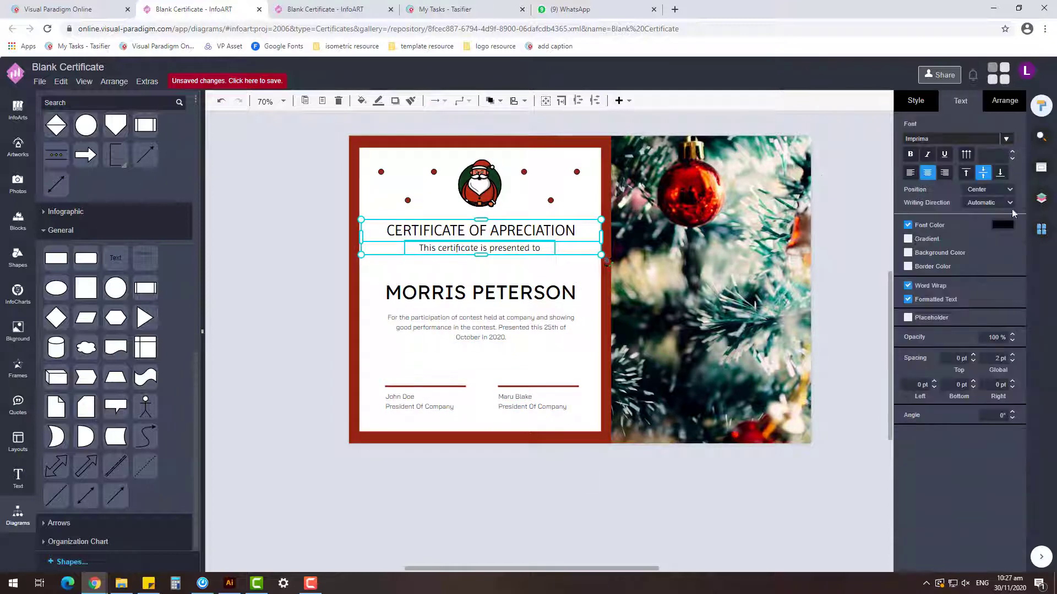
left_click(1002, 224)
left_click(930, 340)
left_click(1018, 475)
Change the recipient name's font colour to the same dark red as the title.
left_click(554, 285)
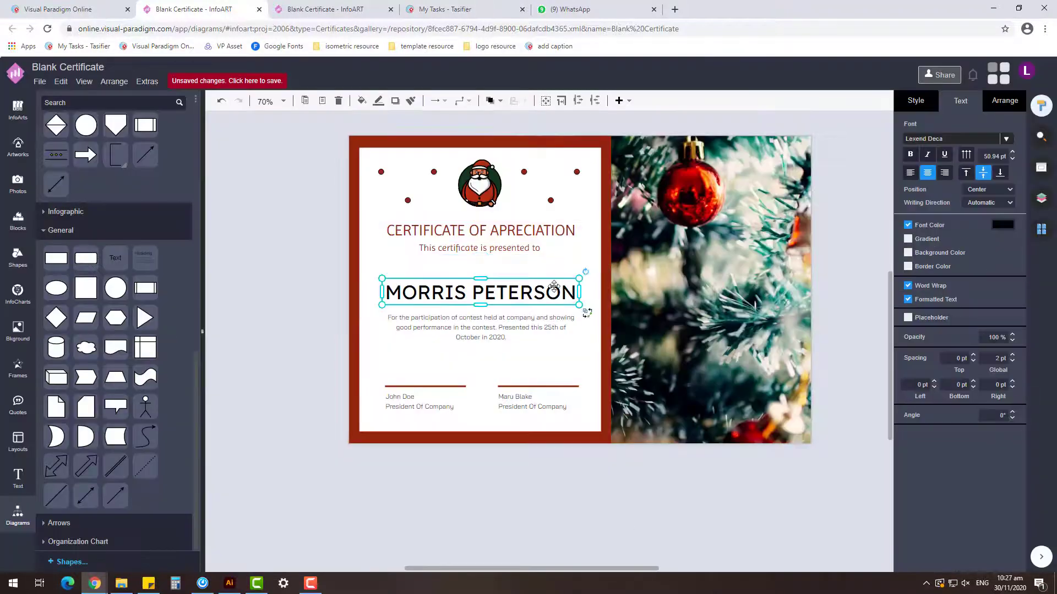
left_click(1002, 225)
left_click(930, 334)
left_click(1018, 477)
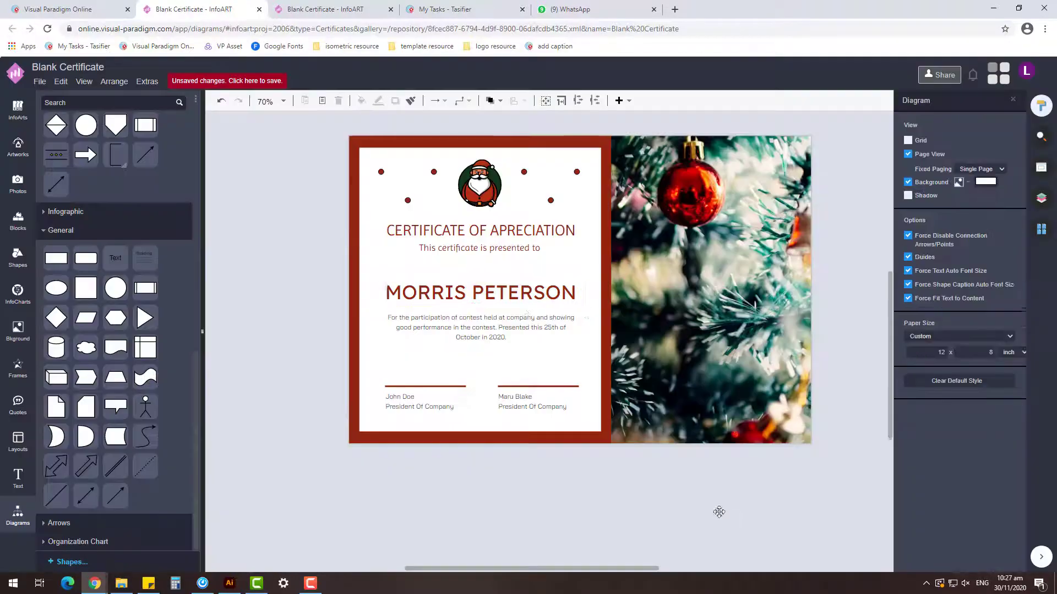
Change the font colour of the description paragraph and both signature texts together.
left_click(495, 306)
left_click(480, 388, "shift")
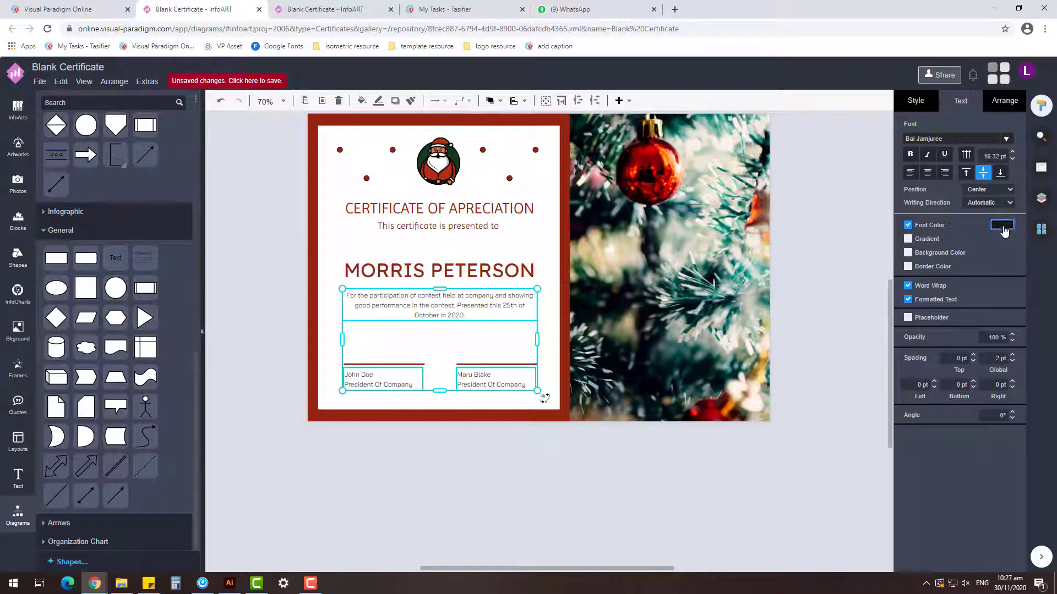
left_click(1002, 224)
left_click(1019, 475)
left_click(569, 483)
Darken the recipient name's font colour to a very deep maroon.
left_click(526, 299)
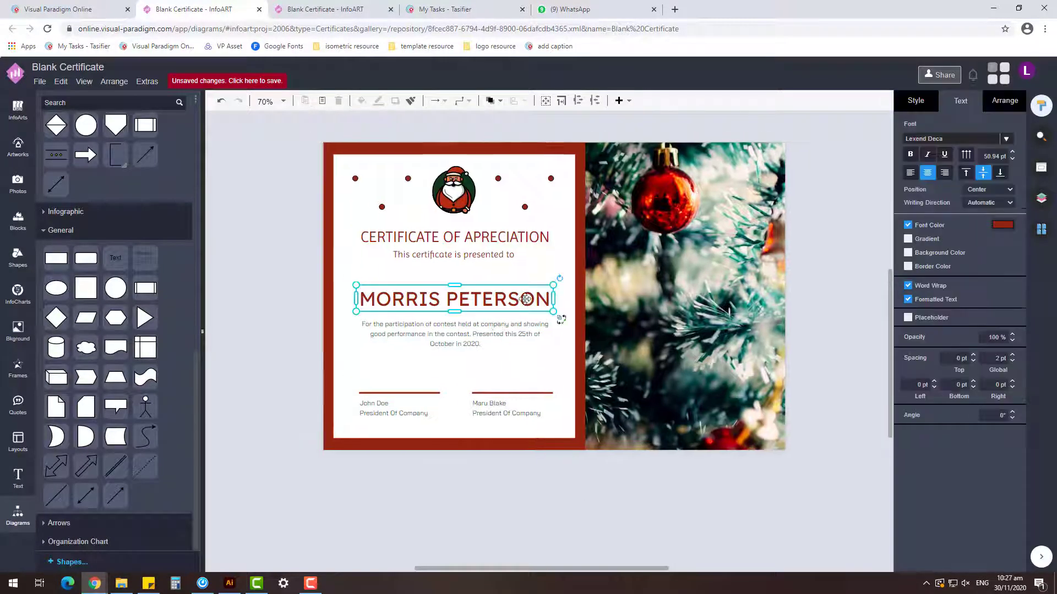
left_click(1002, 224)
left_click(1031, 292)
left_click(1019, 476)
left_click(608, 511)
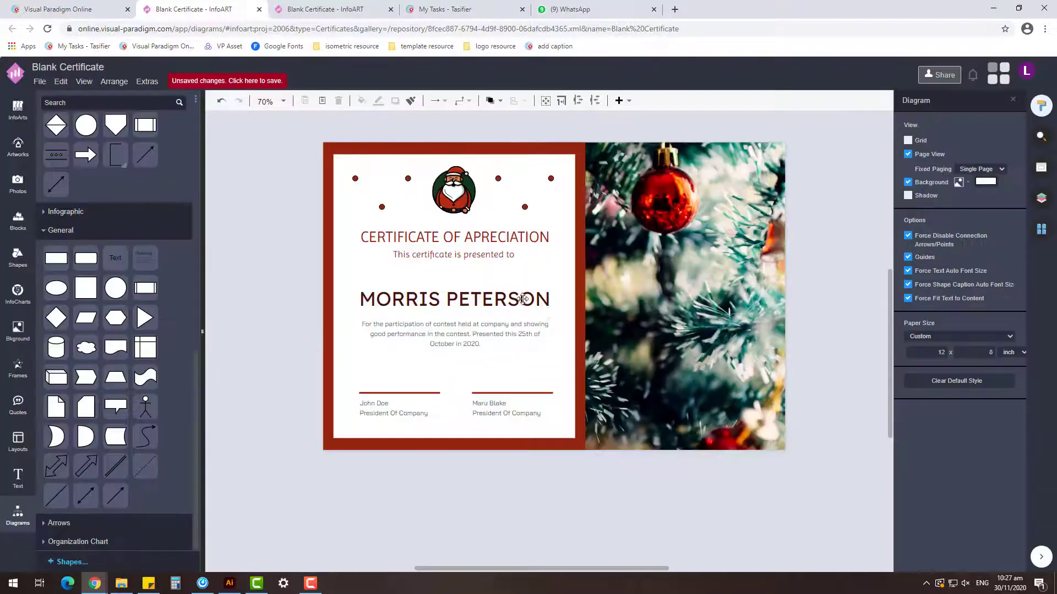
left_click(523, 299)
left_click(1002, 225)
left_click(1019, 476)
Try bold formatting on the certificate title and undo it.
left_click(516, 235)
left_click(907, 157)
left_click(831, 286)
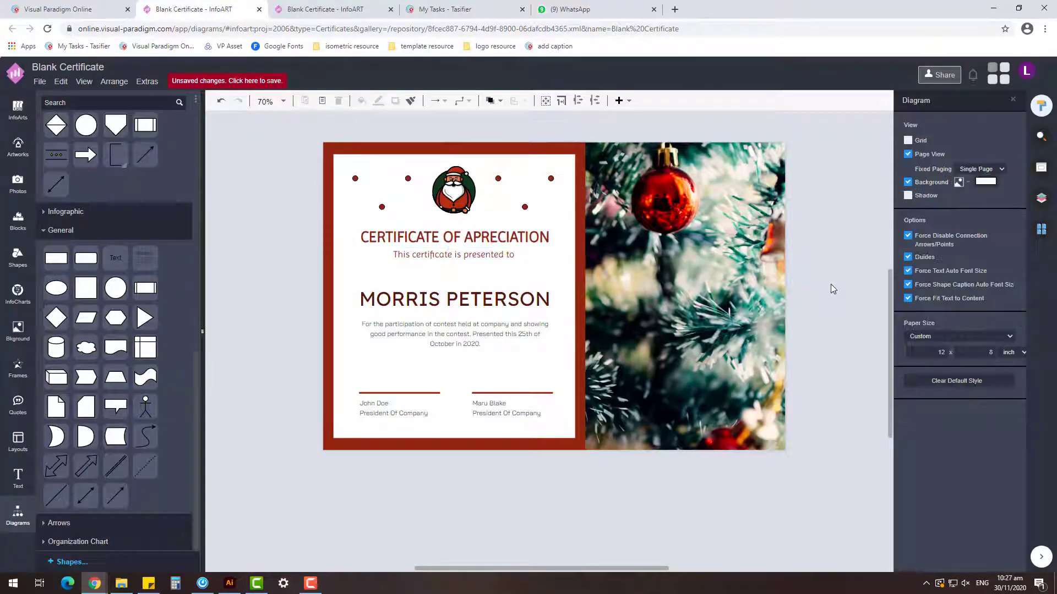
key("ctrl+z")
double_click(515, 238)
type("00")
key("ctrl+z")
key("ctrl+z")
left_click(827, 307)
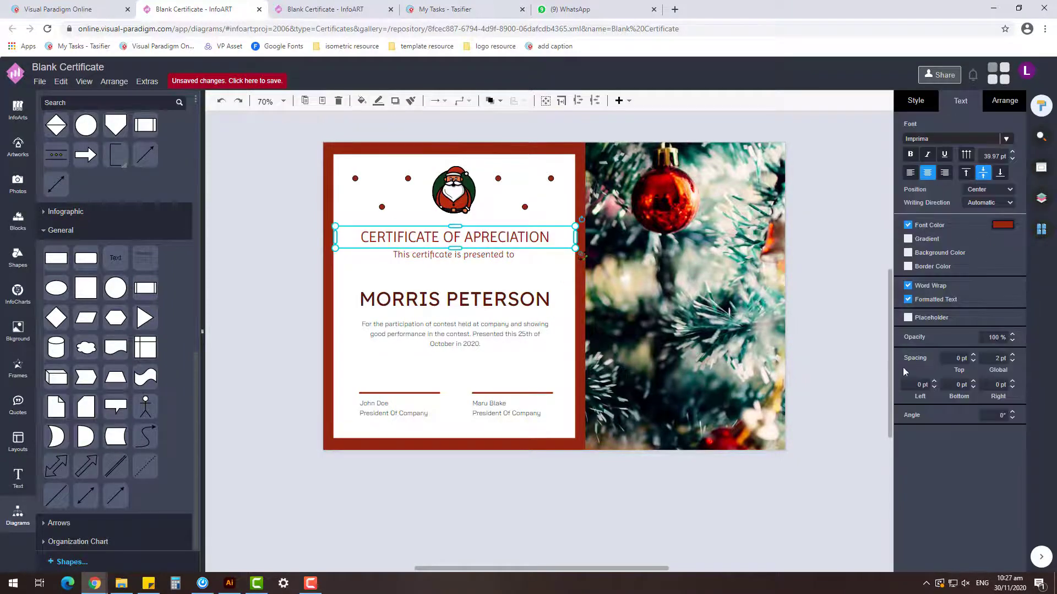
left_click(828, 369)
Save the design to VP Online with the filename "Christmas Santa And Tree Photo Certificate".
scroll(827, 370, "down", 1)
scroll(829, 374, "down", 1)
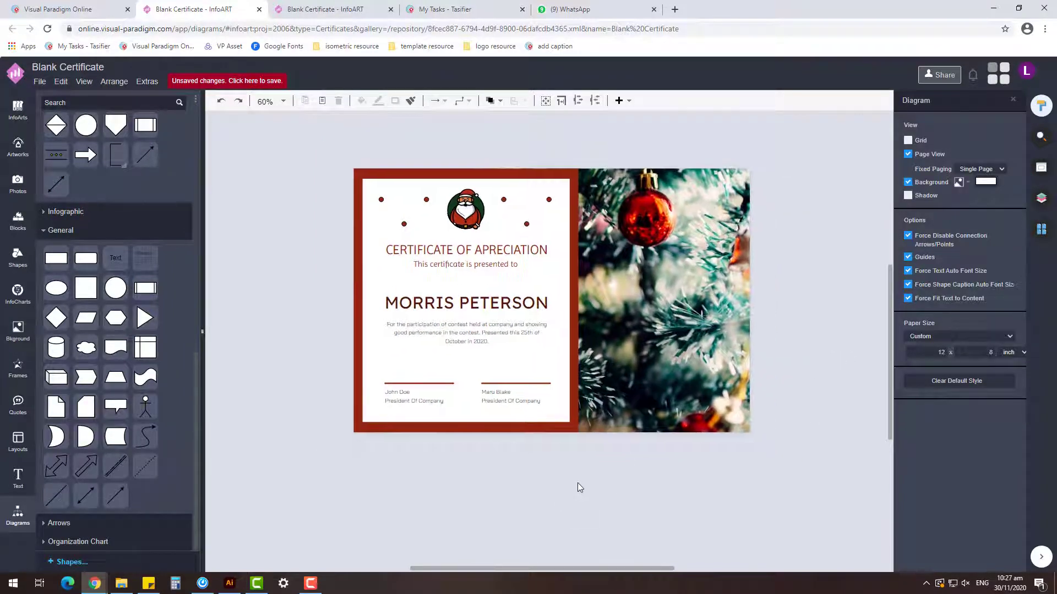
scroll(582, 516, "right", 1)
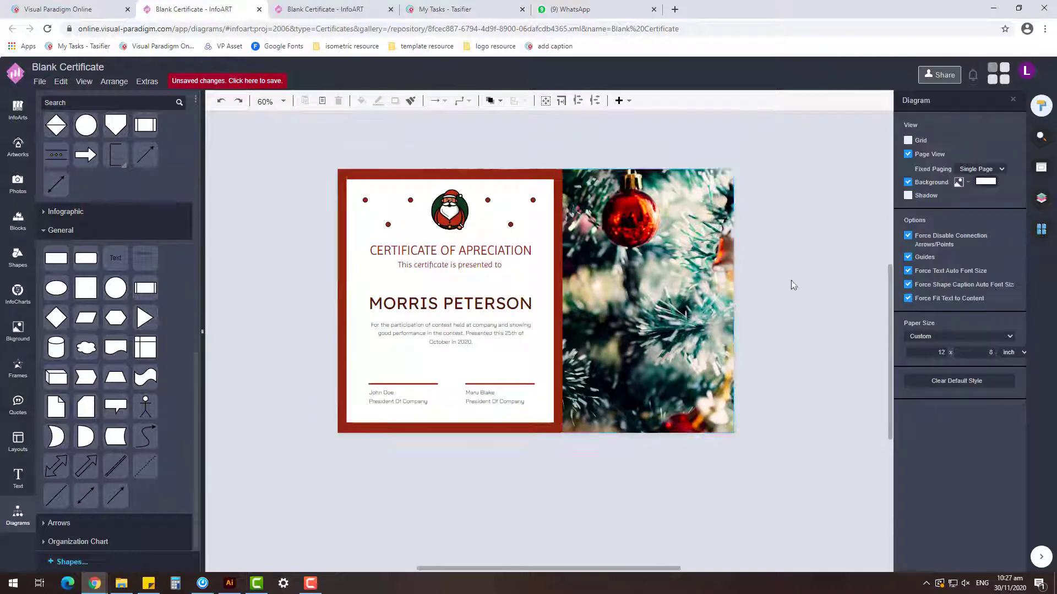
scroll(572, 284, "up", 1)
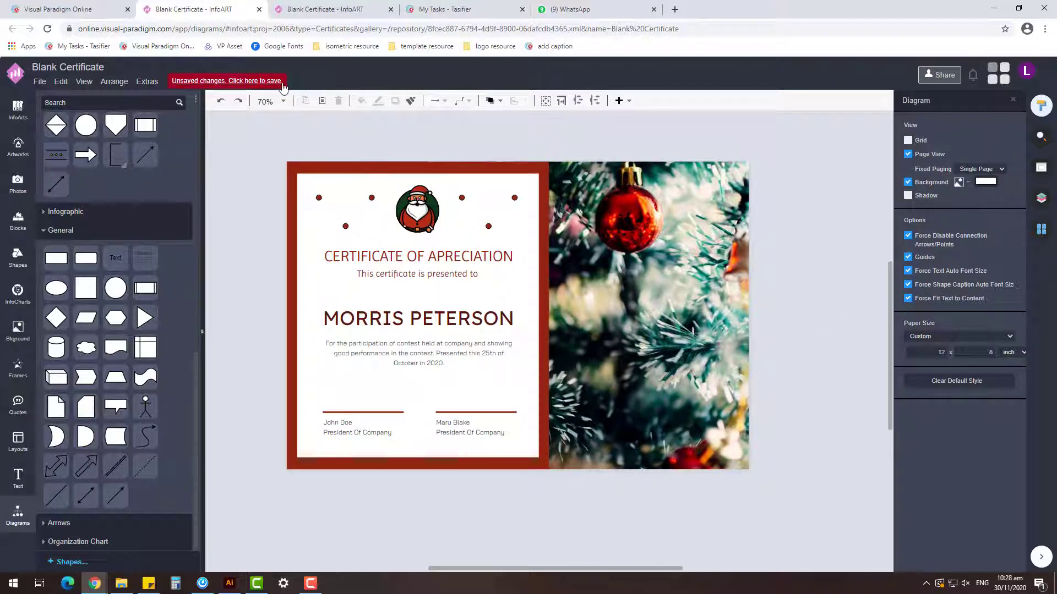
left_click(282, 84)
key("BackSpace")
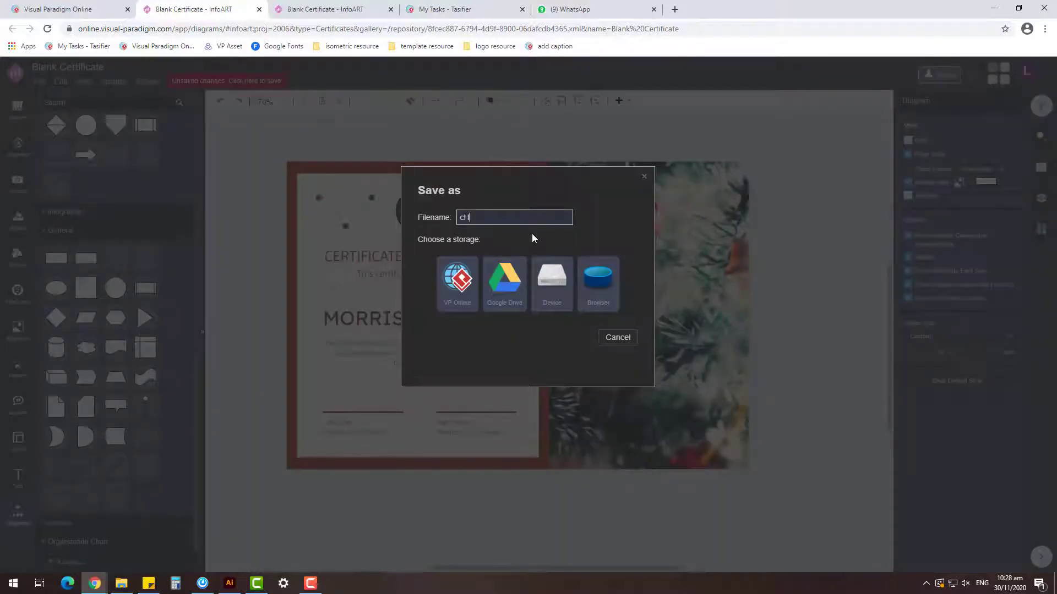
type("Christmas")
type(" Santa And R")
type("ree Photo Certificate")
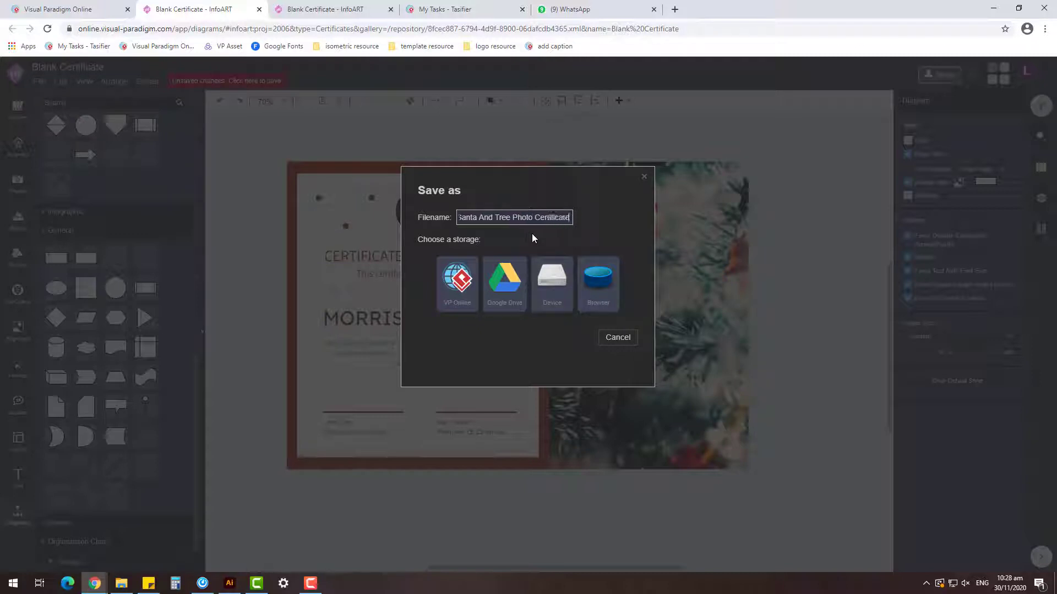
key("ctrl+a")
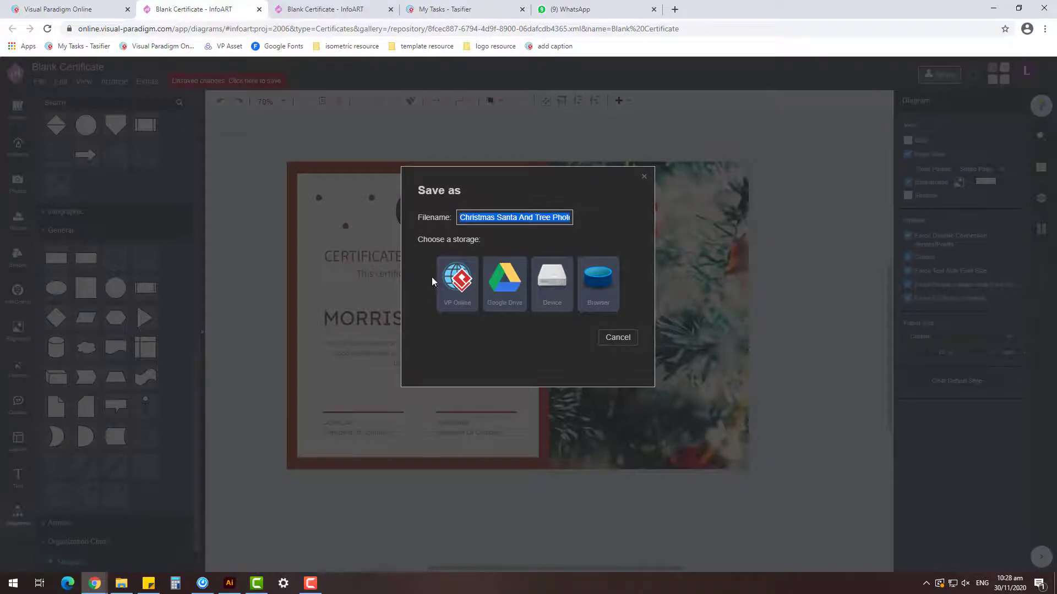
left_click(440, 284)
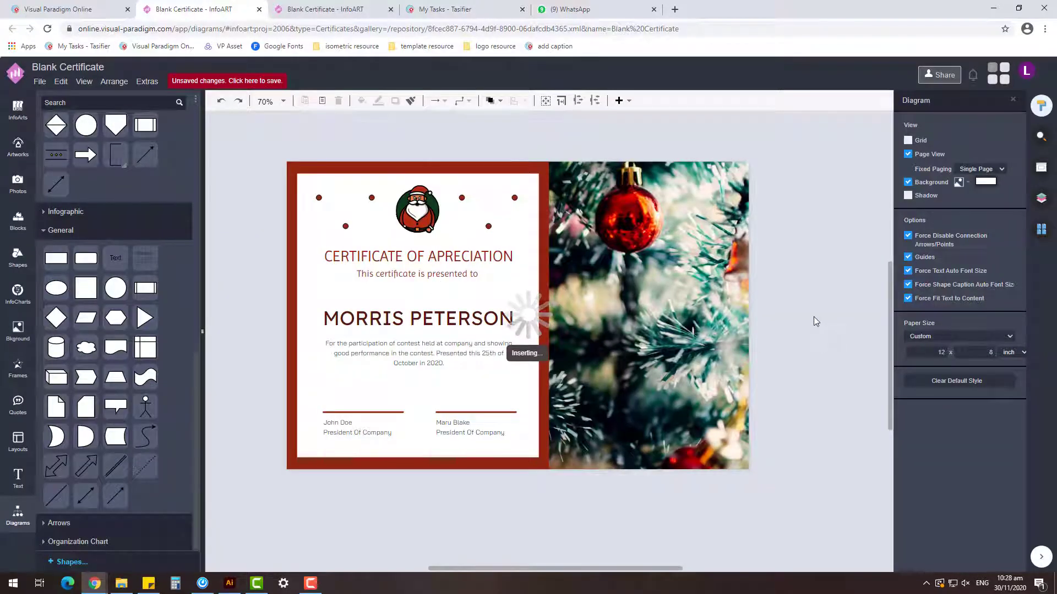
Fill the white inner panel of the certificate with the warm off-white FFFCFA.
left_click(528, 179)
left_click(916, 101)
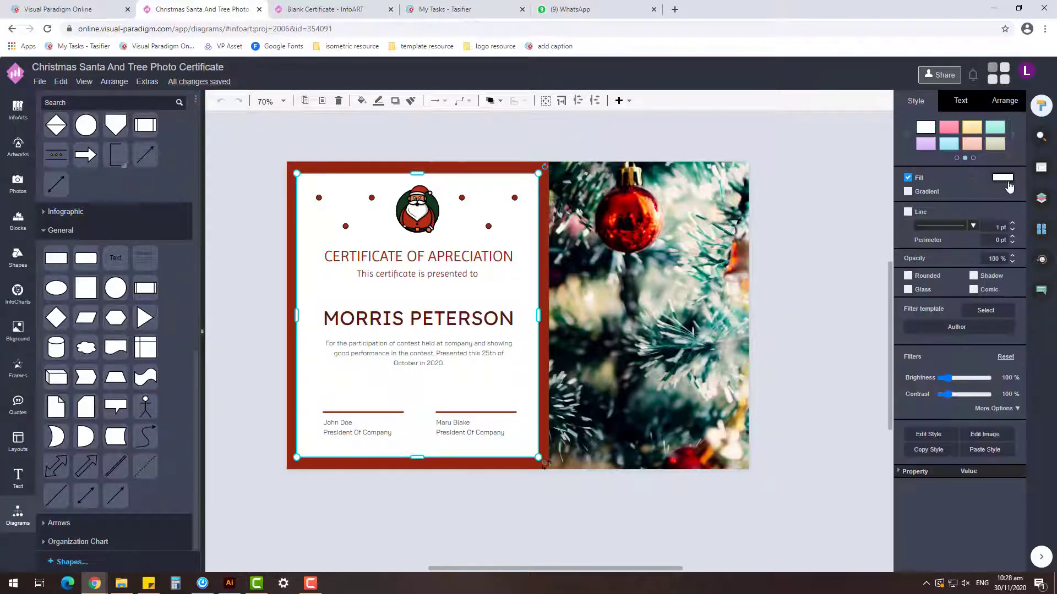
left_click(1003, 177)
left_click(925, 252)
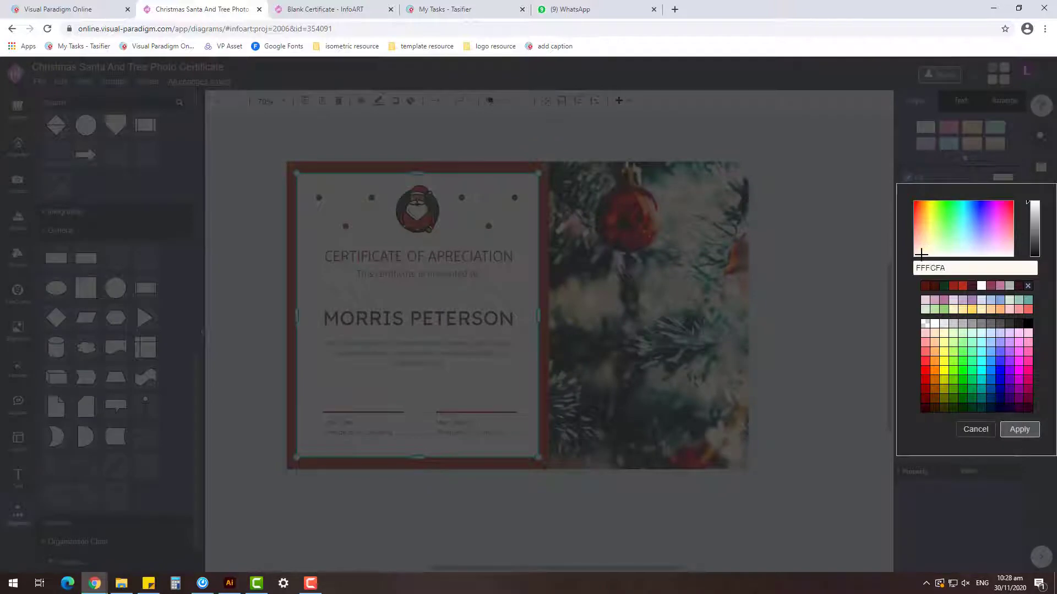
left_click(1020, 430)
left_click(317, 198)
left_click(345, 226, "shift")
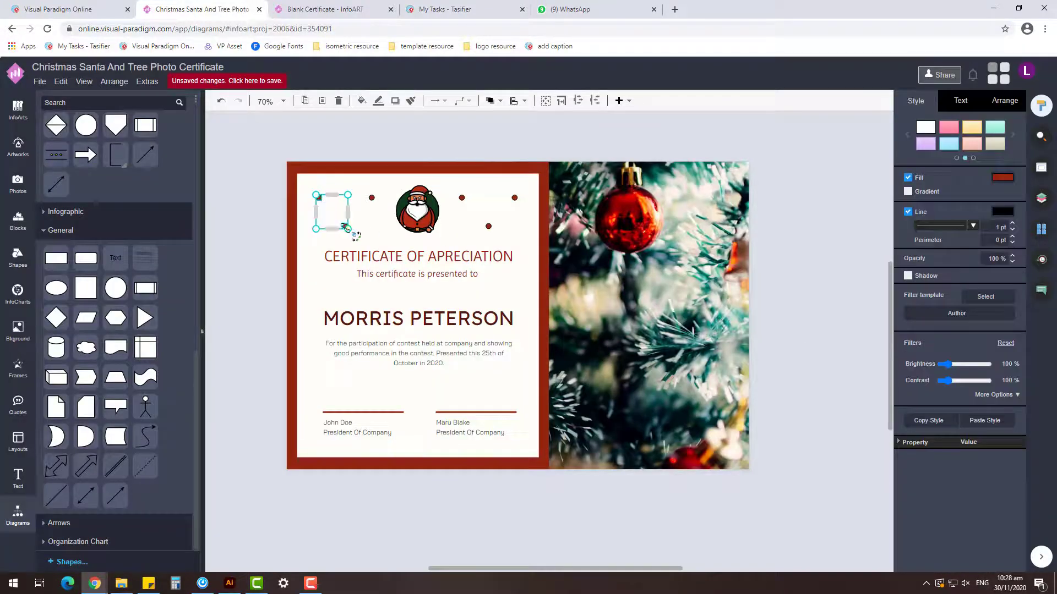
left_click(372, 198, "shift")
left_click(462, 198, "shift")
left_click(489, 226, "shift")
left_click(515, 197, "shift")
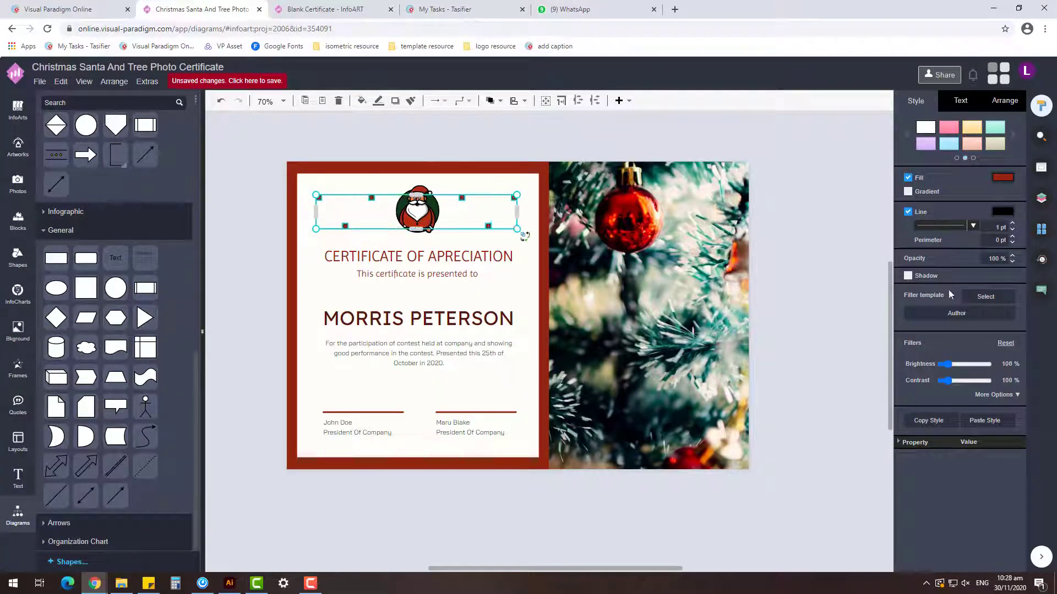
left_click(766, 358)
Check the certificate layout up close and save the latest changes.
scroll(394, 243, "up", 5)
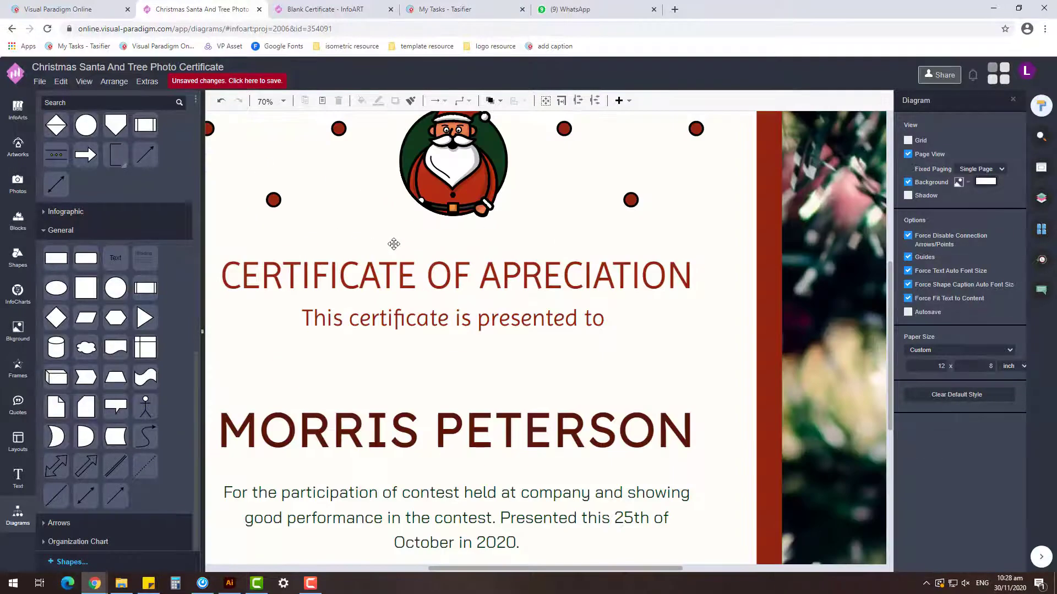
scroll(392, 241, "down", 5)
scroll(442, 241, "up", 1)
scroll(297, 154, "down", 2)
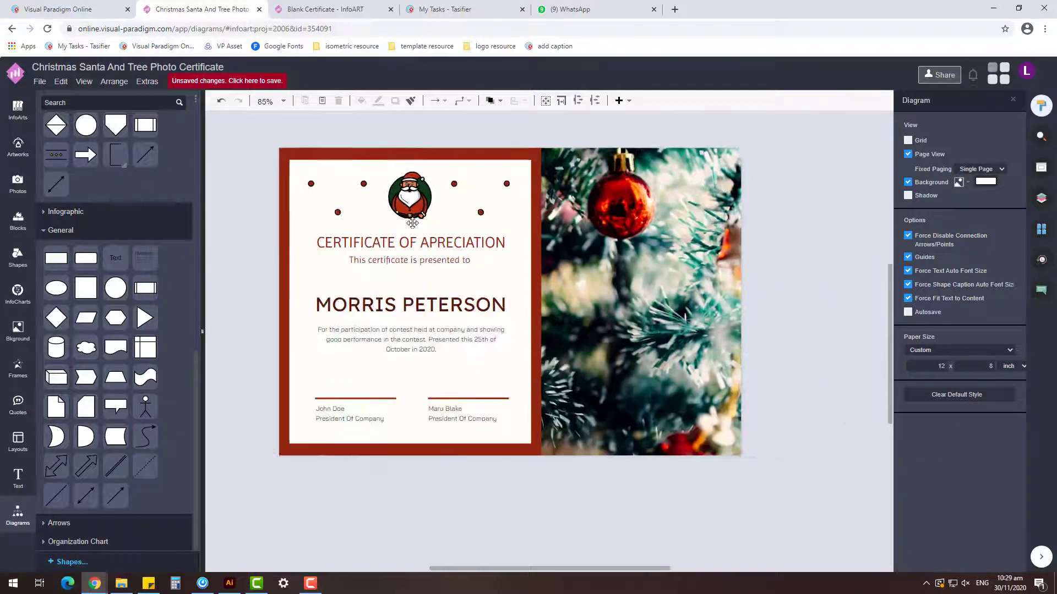
scroll(438, 258, "up", 1)
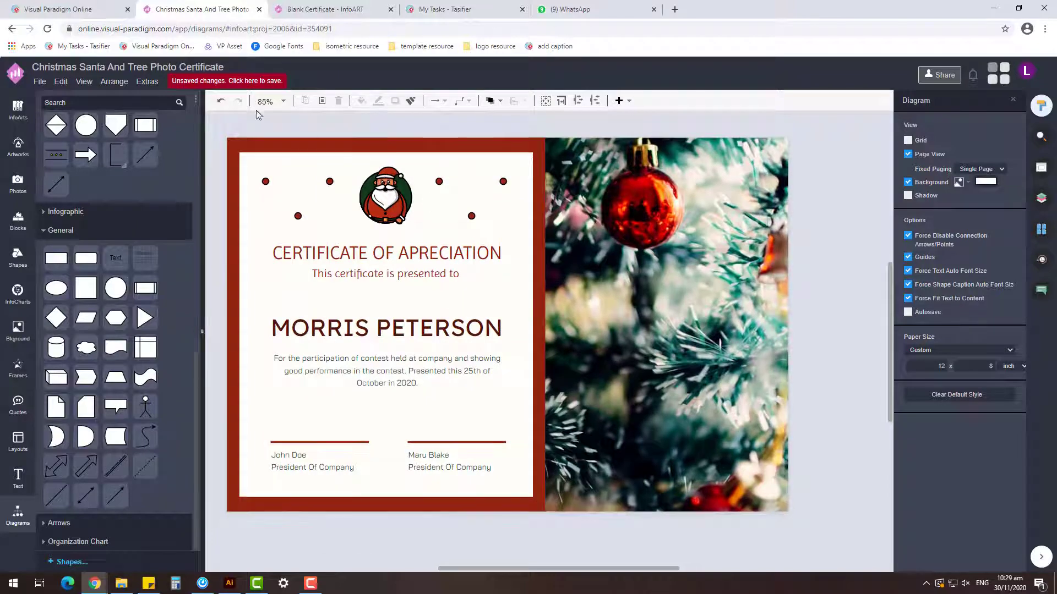
left_click(253, 82)
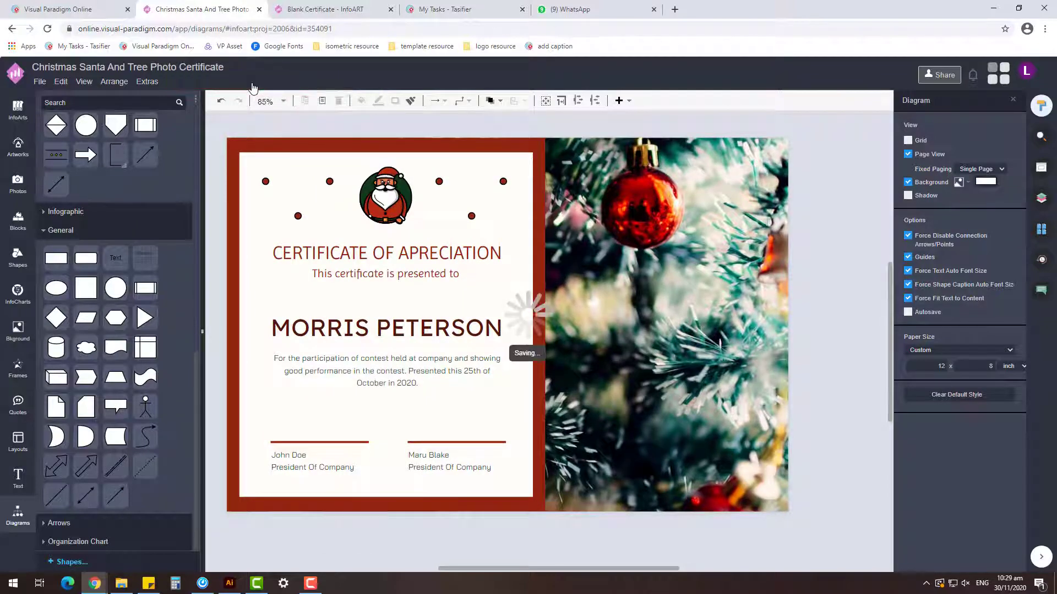